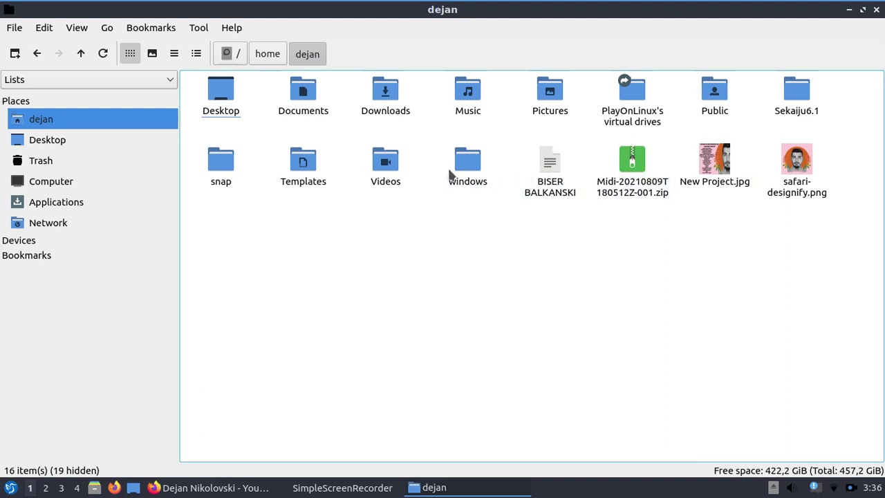
Browse the Desktop, Trash, Computer and Applications locations in turn.
click(68, 143)
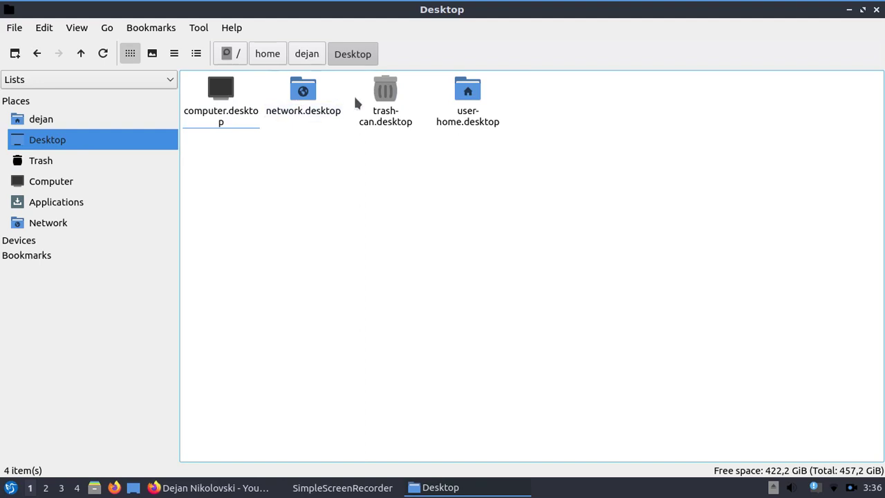
click(90, 161)
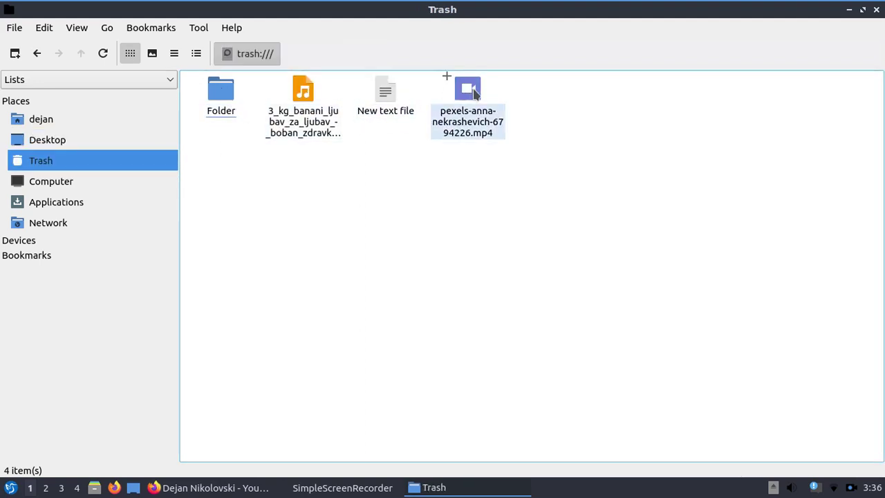
click(86, 183)
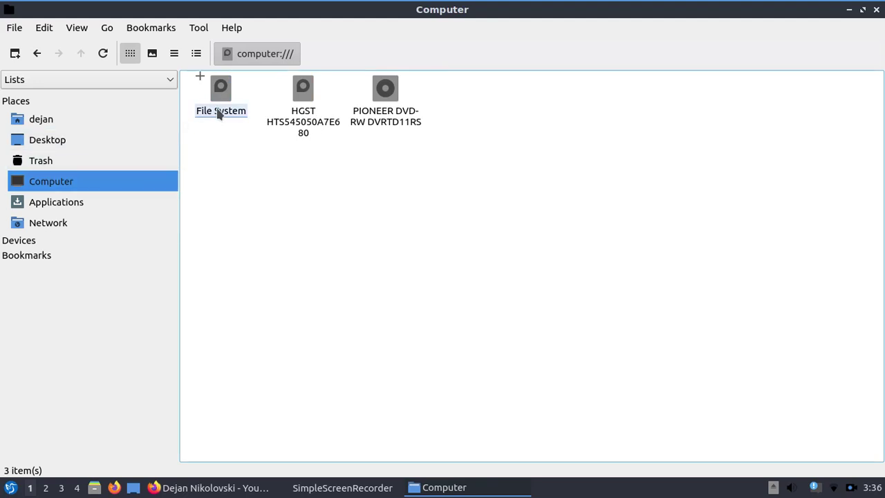
click(130, 201)
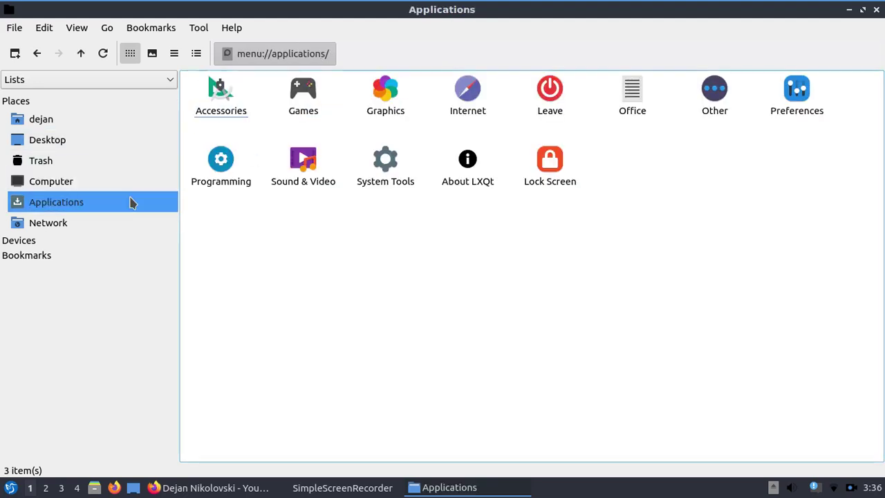
View the contents of the Accessories, Games and Graphics application categories, returning to the Applications overview after each.
double_click(220, 114)
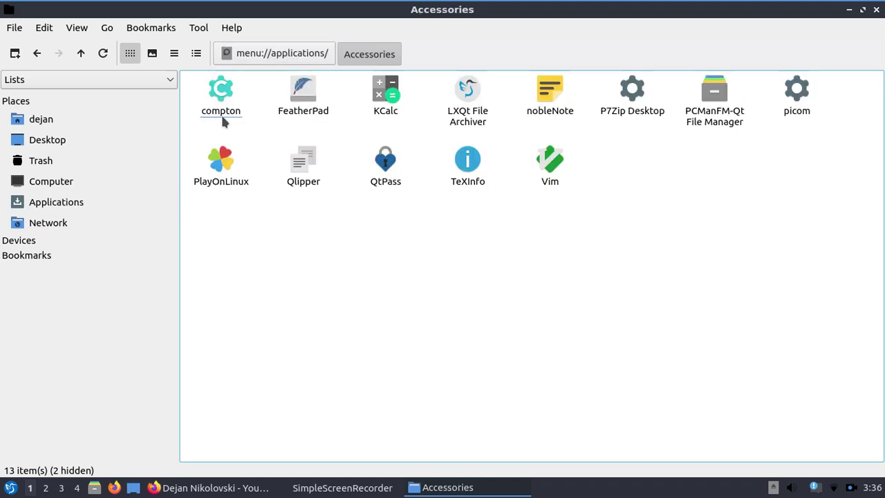
click(33, 59)
double_click(314, 108)
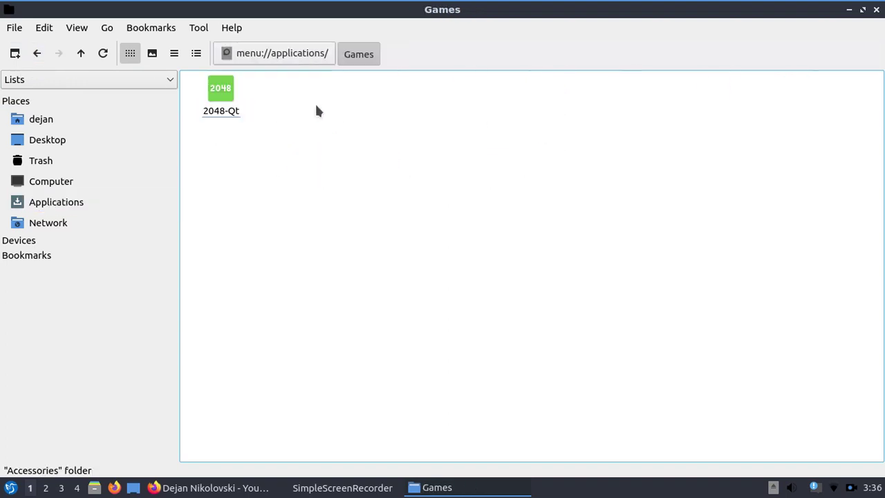
click(36, 53)
double_click(390, 99)
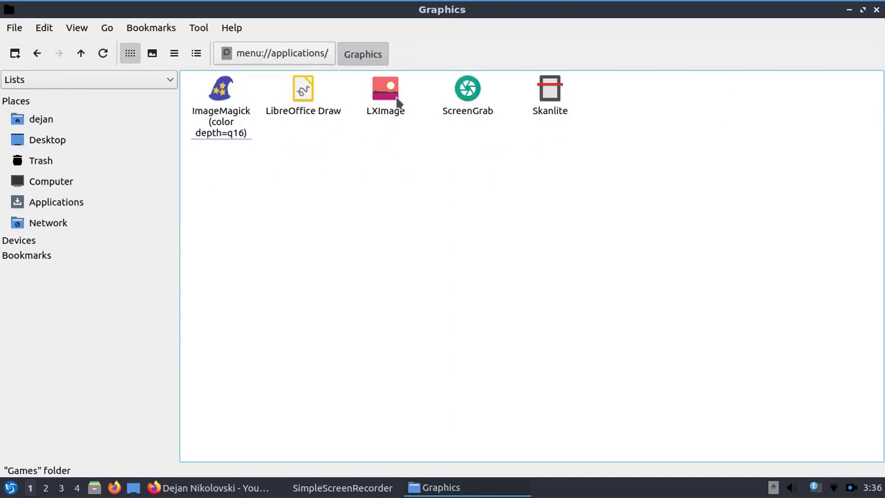
click(43, 52)
View the contents of the Internet, Leave and Office application categories, returning to the Applications overview after each.
double_click(467, 93)
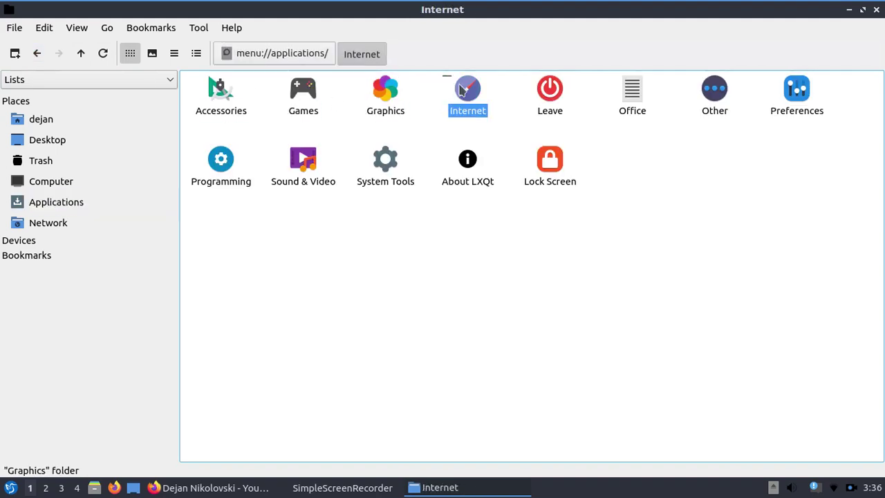
click(37, 53)
double_click(548, 96)
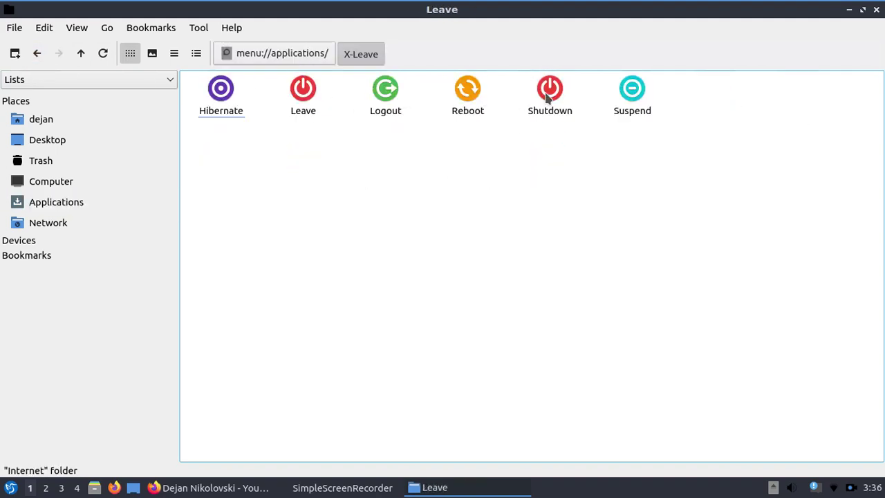
click(37, 53)
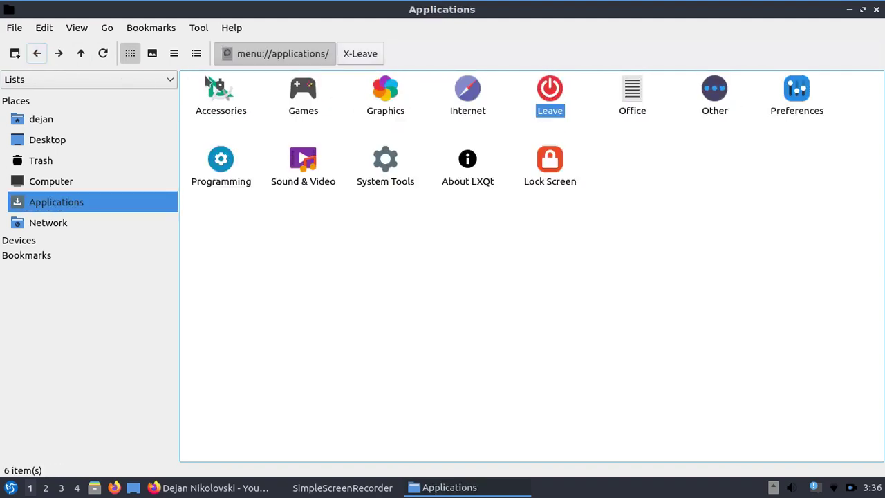
double_click(626, 105)
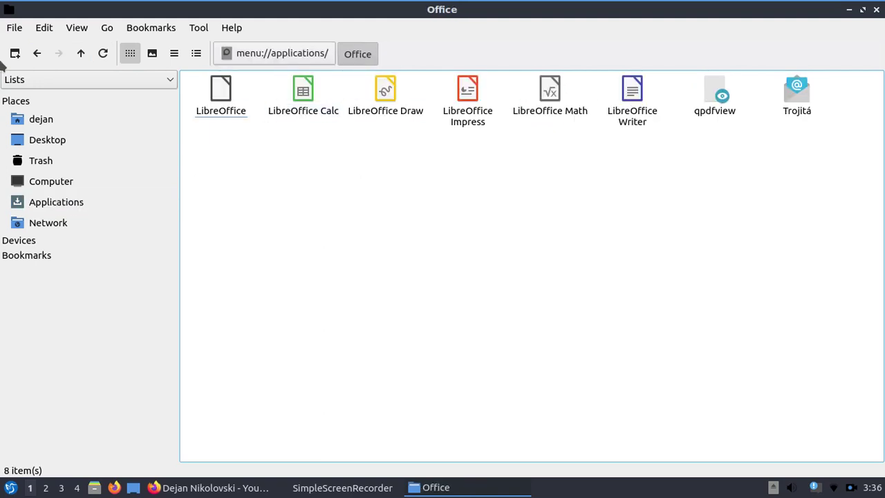
click(43, 59)
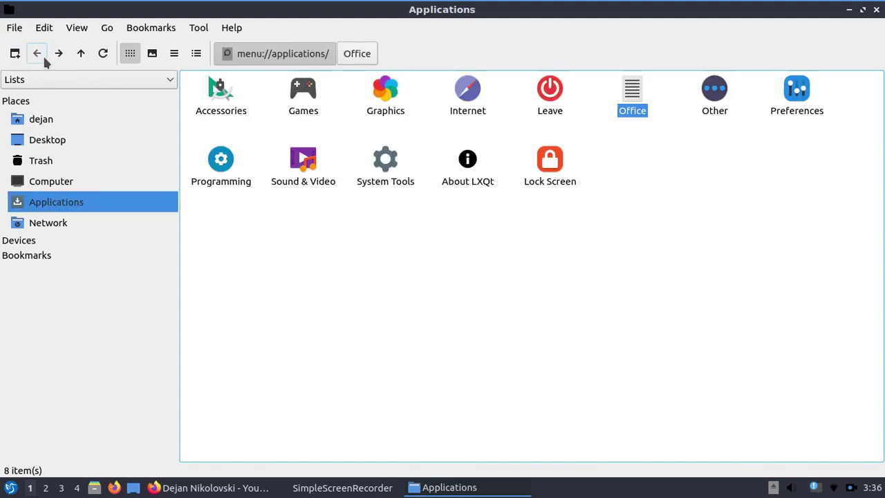
View the contents of the Other and Preferences application categories, returning to the Applications overview after each.
double_click(722, 111)
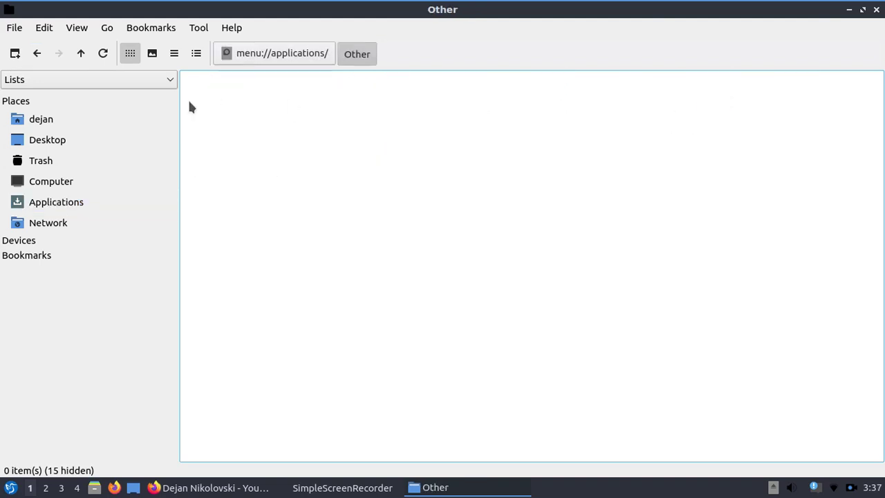
click(47, 61)
double_click(795, 89)
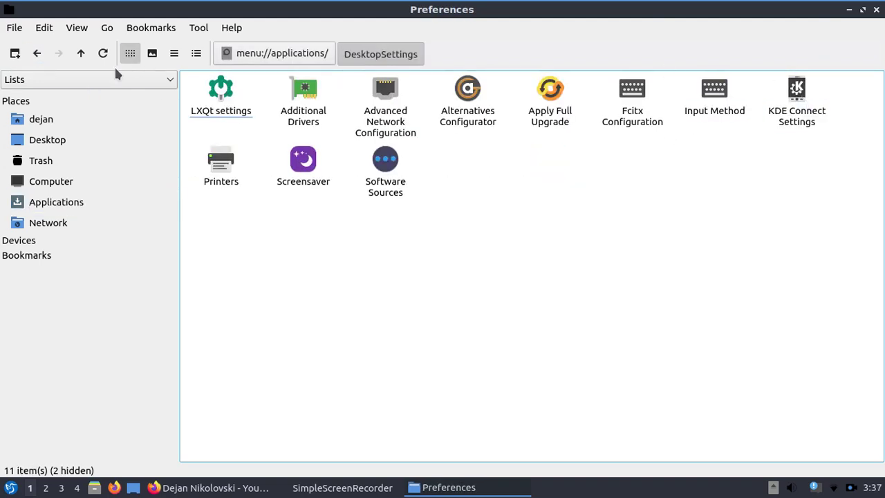
click(45, 55)
View the contents of the Programming, Sound & Video and System Tools application categories, returning to the Applications overview after each.
double_click(238, 173)
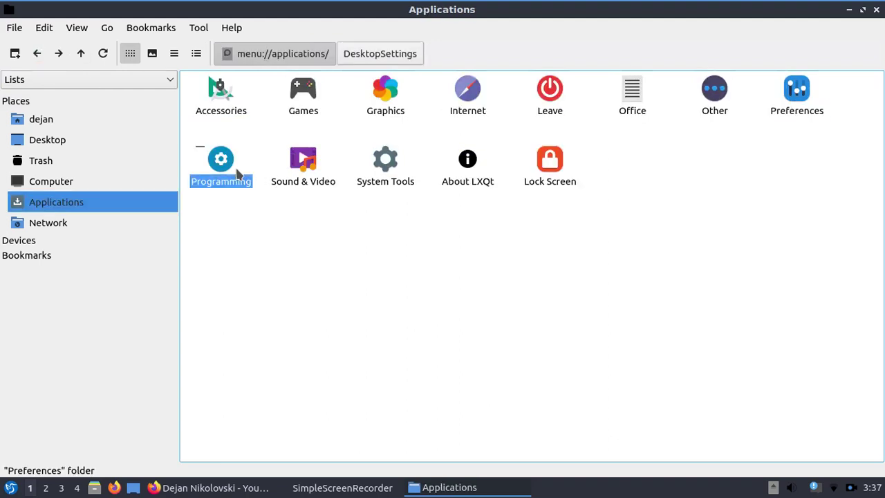
click(37, 53)
double_click(296, 166)
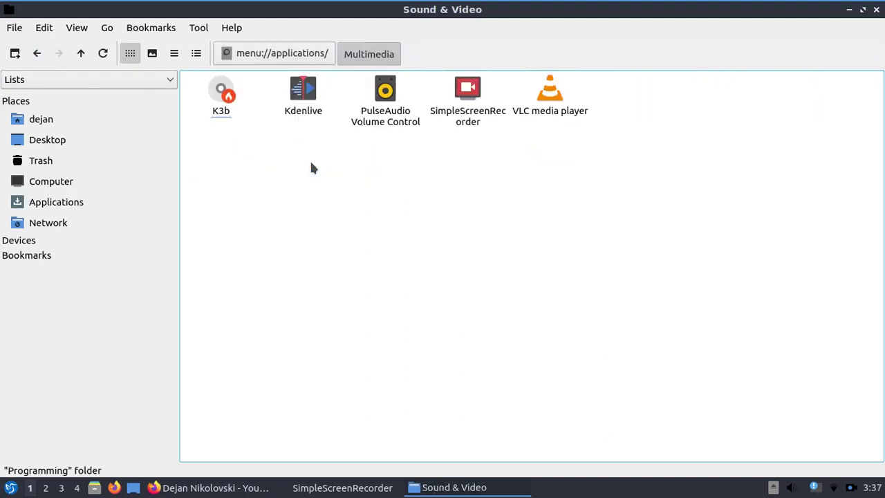
click(37, 53)
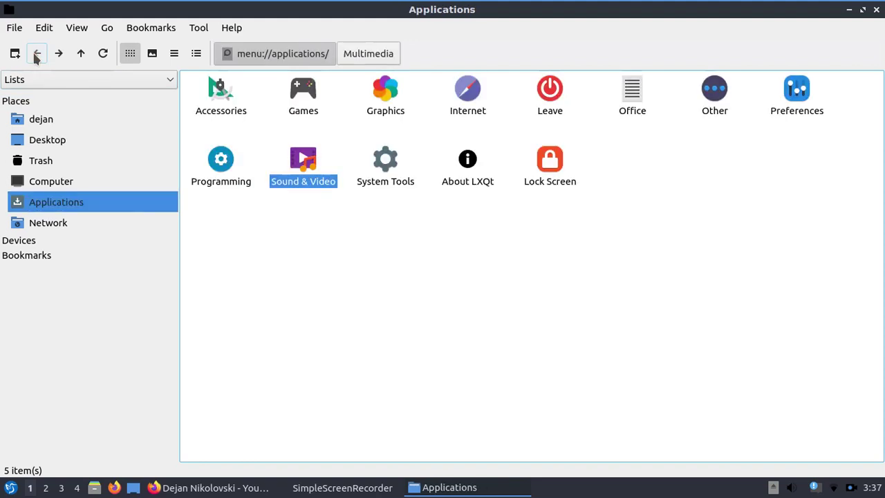
double_click(381, 178)
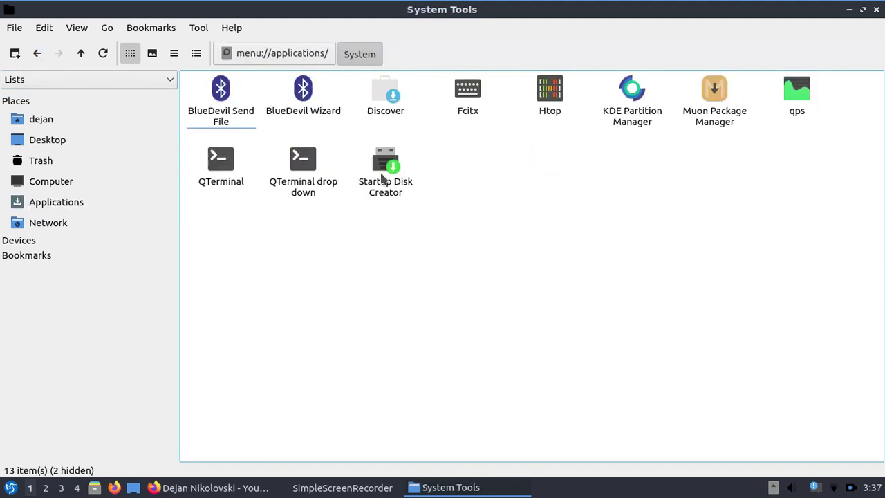
click(36, 54)
Open About LXQt, review its authors, thanks, translations and technical information, and close it.
double_click(480, 177)
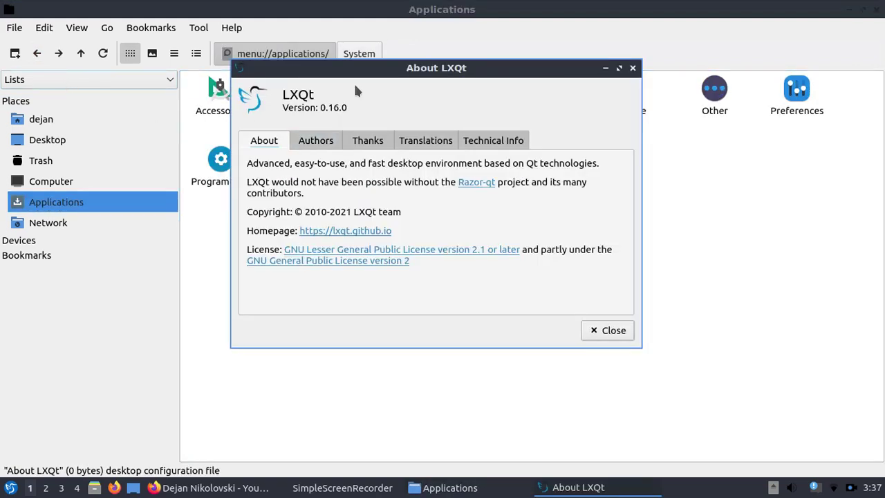
click(315, 140)
click(368, 141)
click(419, 141)
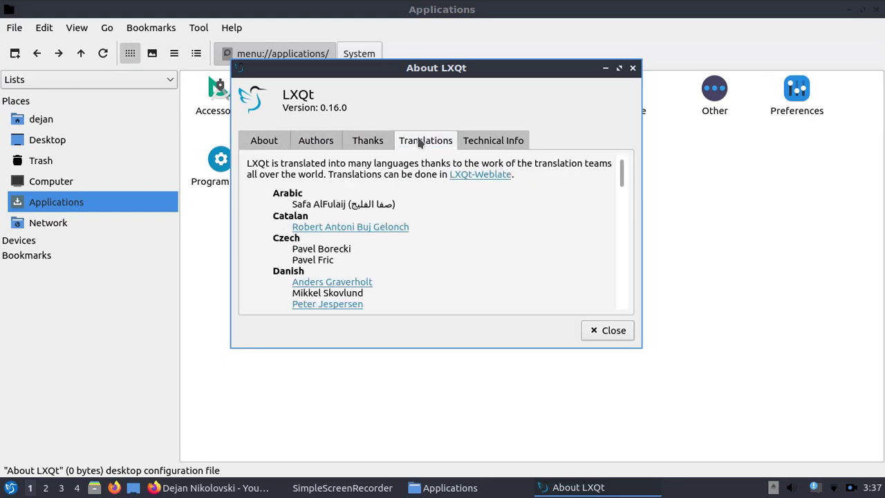
click(493, 140)
click(632, 68)
Lock the screen from the Applications location and unlock it with the account password.
click(551, 169)
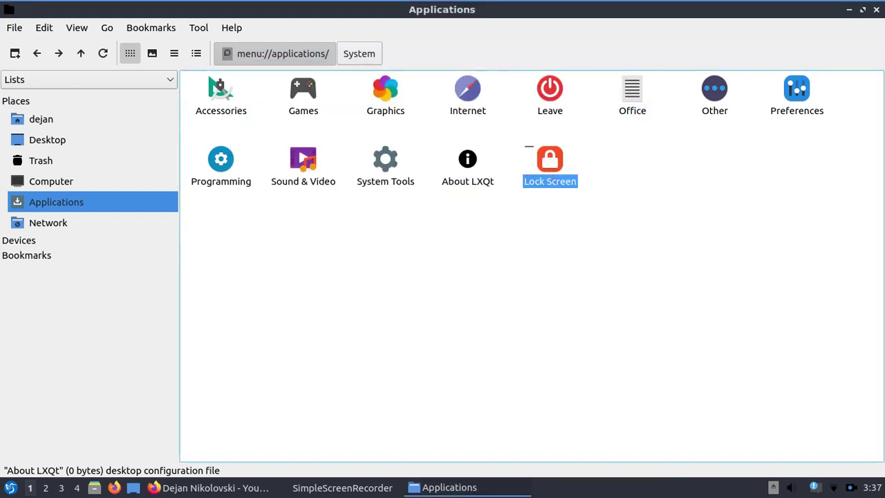
double_click(551, 169)
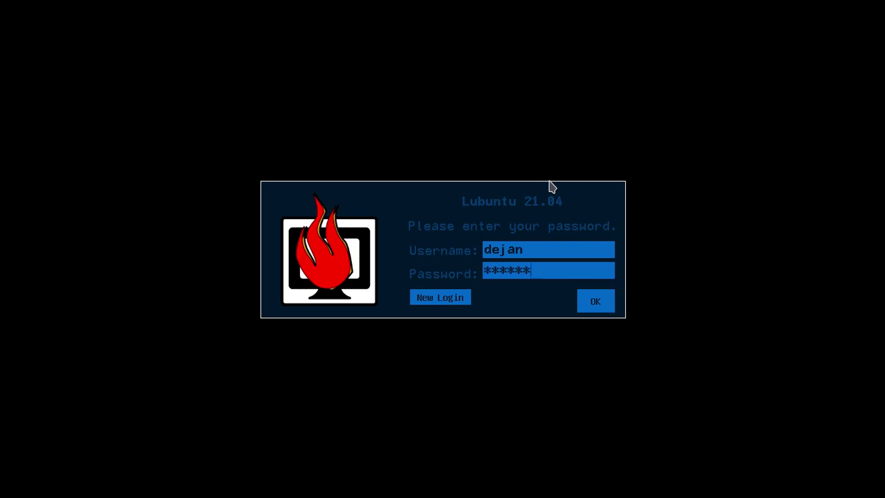
key(Return)
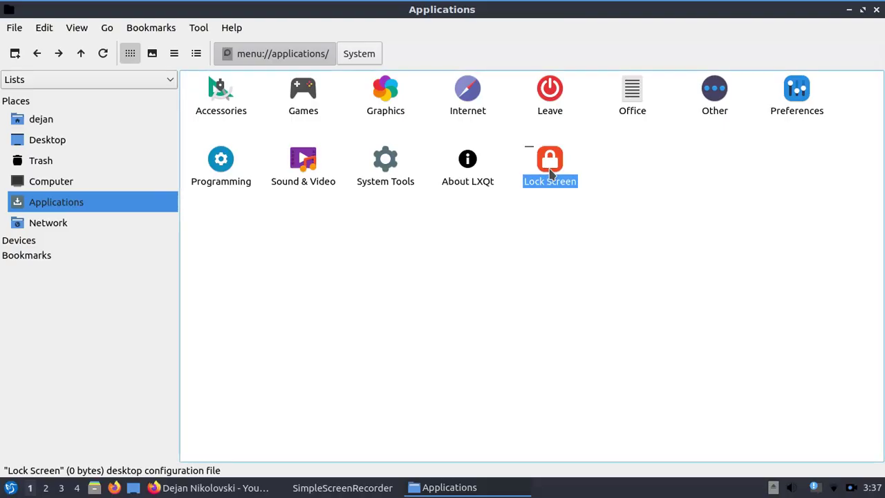
click(367, 490)
click(366, 490)
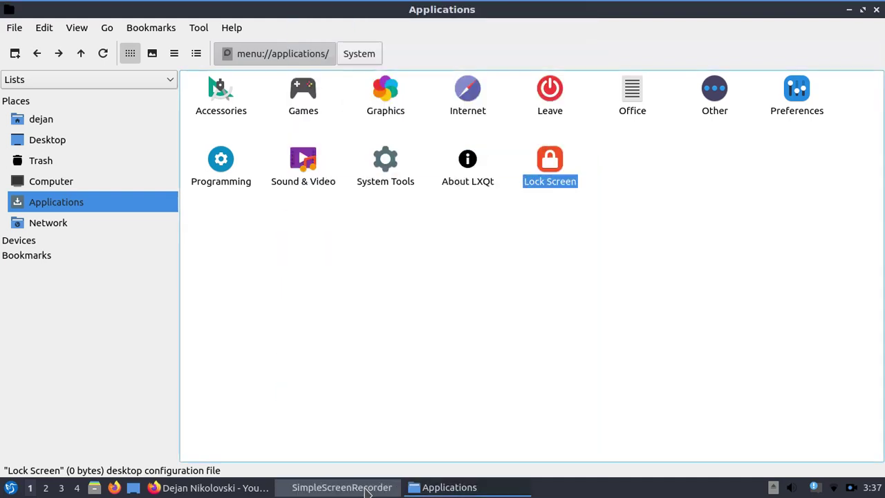
Go to the Network location and open it in a new tab as well.
click(66, 227)
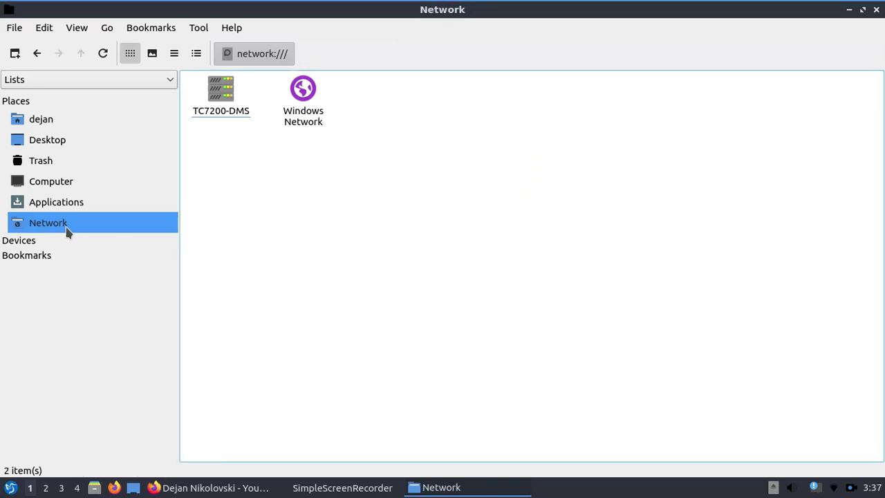
click(43, 28)
mouse_move(14, 28)
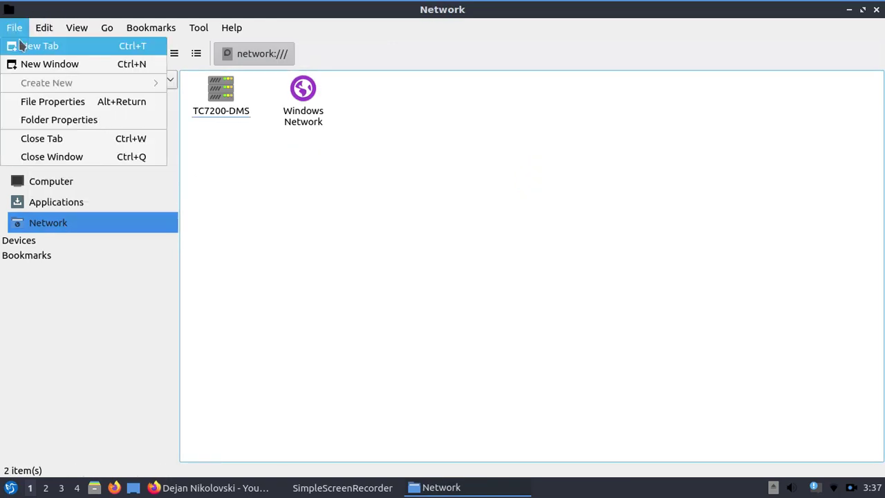
click(31, 45)
Open a new file manager window for the Network location and close the original window with two tabs.
click(15, 28)
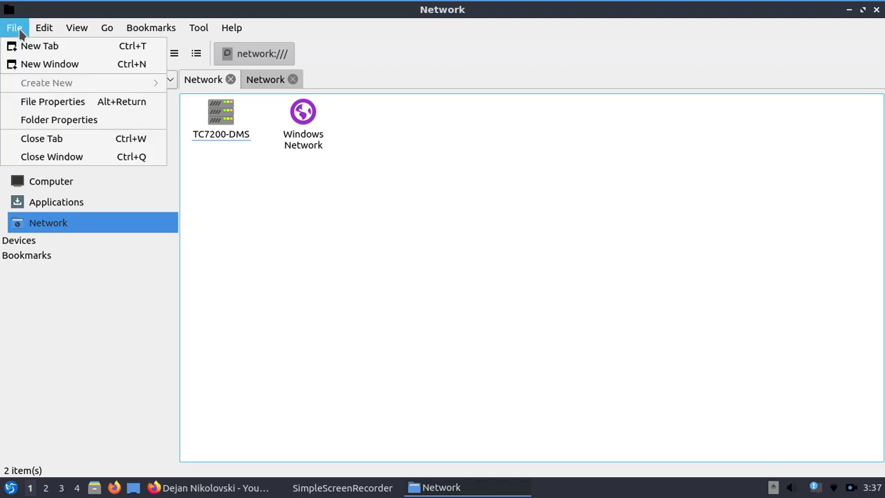
click(25, 65)
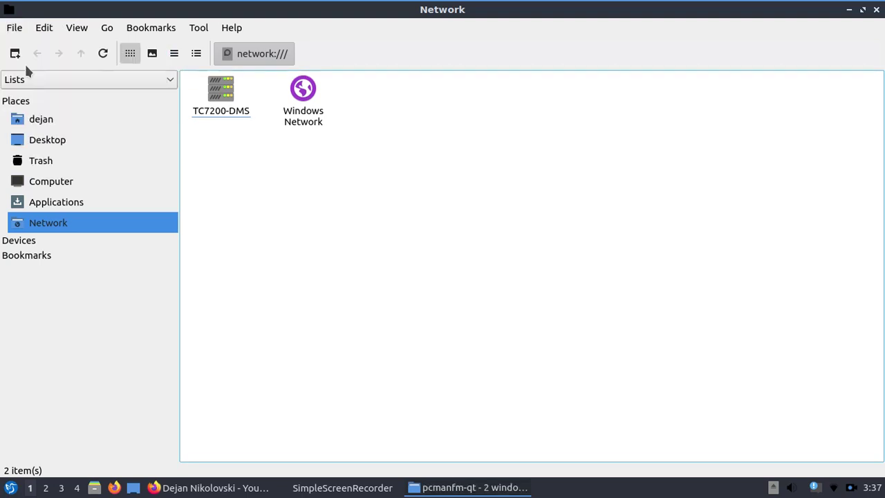
mouse_move(506, 489)
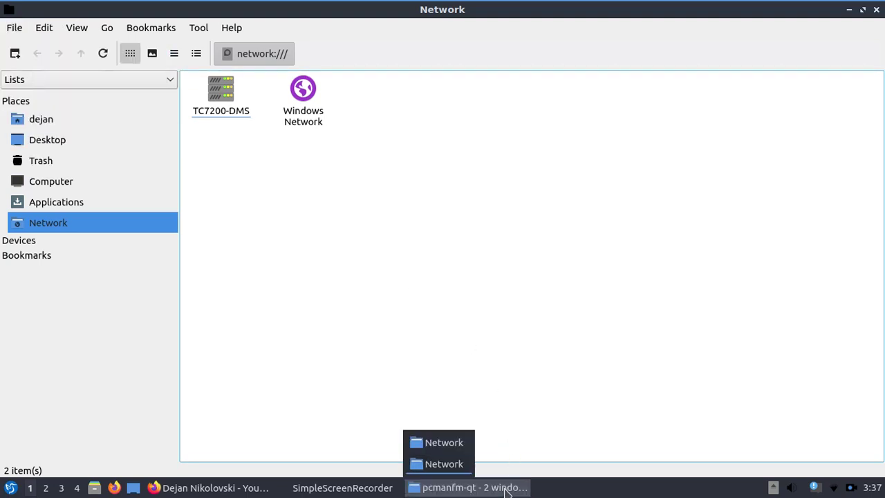
click(445, 446)
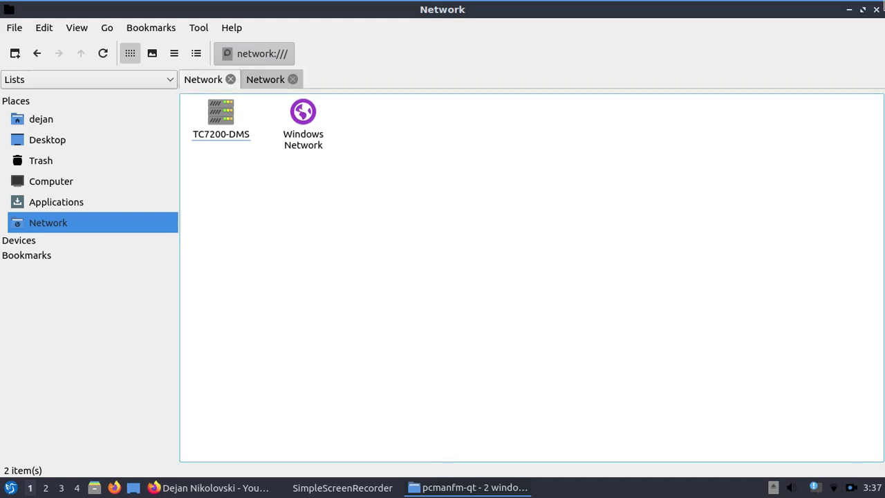
click(877, 11)
Open the file properties of the TC7200-DMS network item and view its permissions.
click(15, 27)
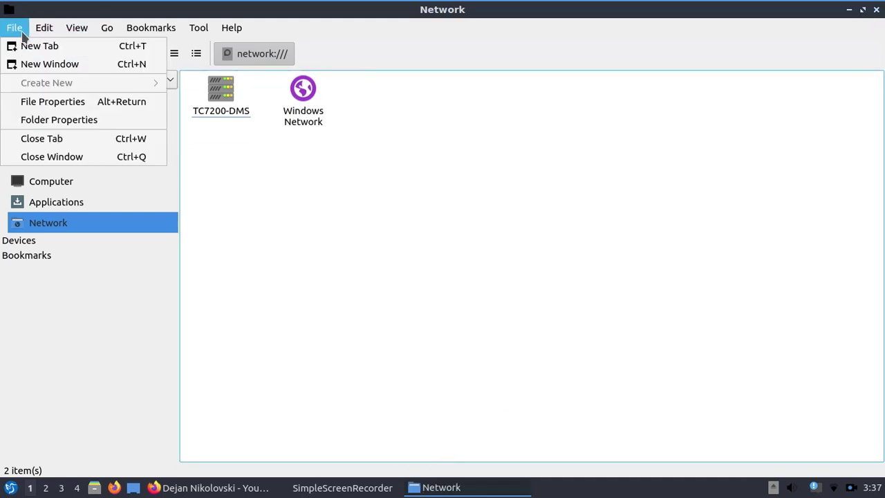
click(49, 102)
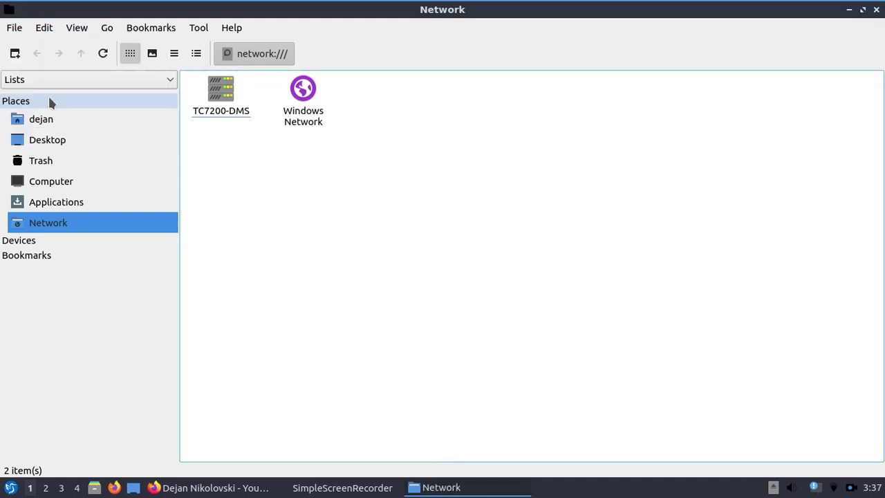
click(221, 103)
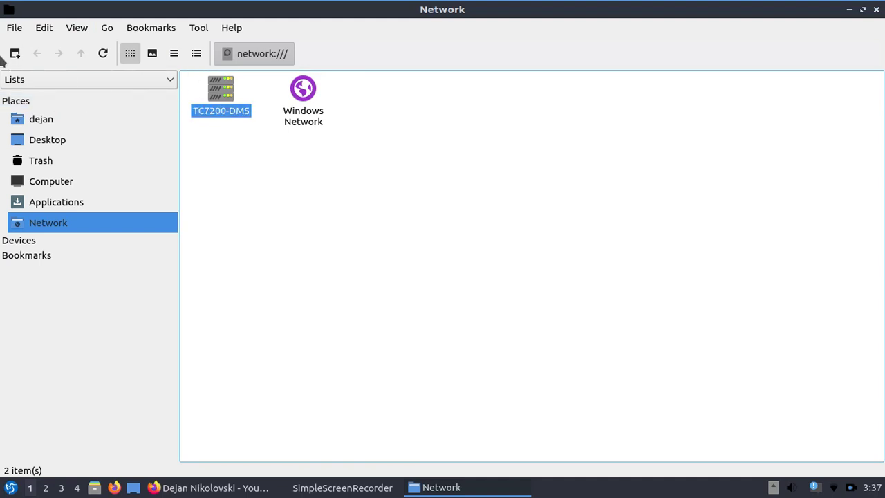
click(15, 28)
click(53, 101)
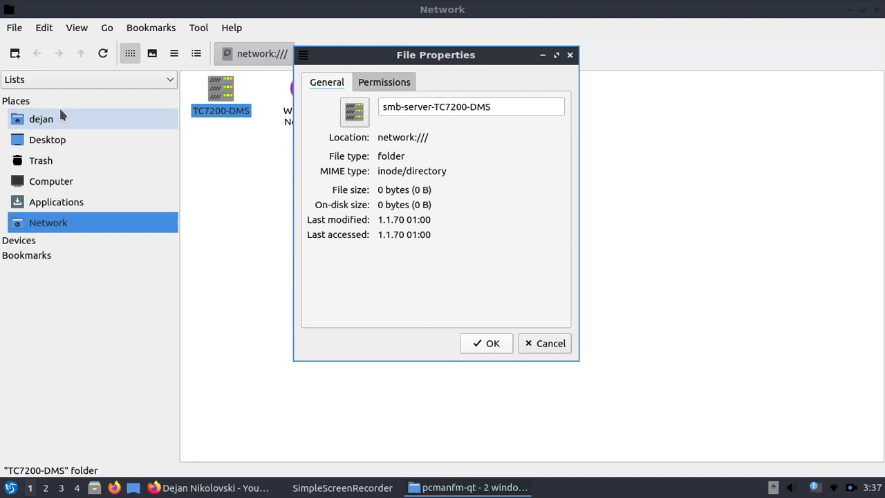
click(398, 85)
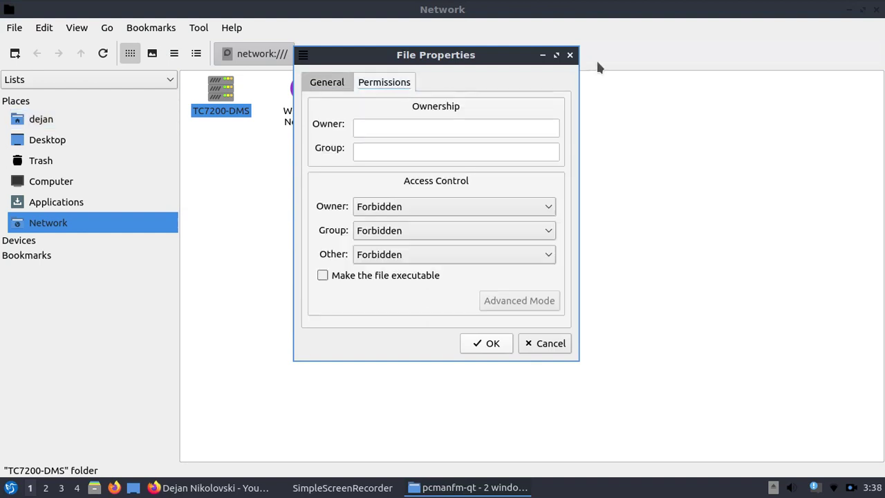
Close the TC7200-DMS file properties and open the file manager preferences.
click(570, 54)
click(14, 27)
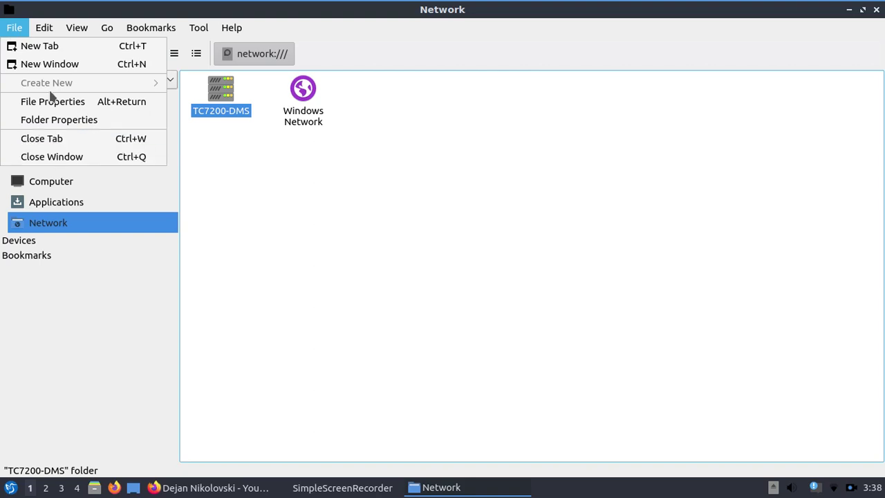
mouse_move(51, 28)
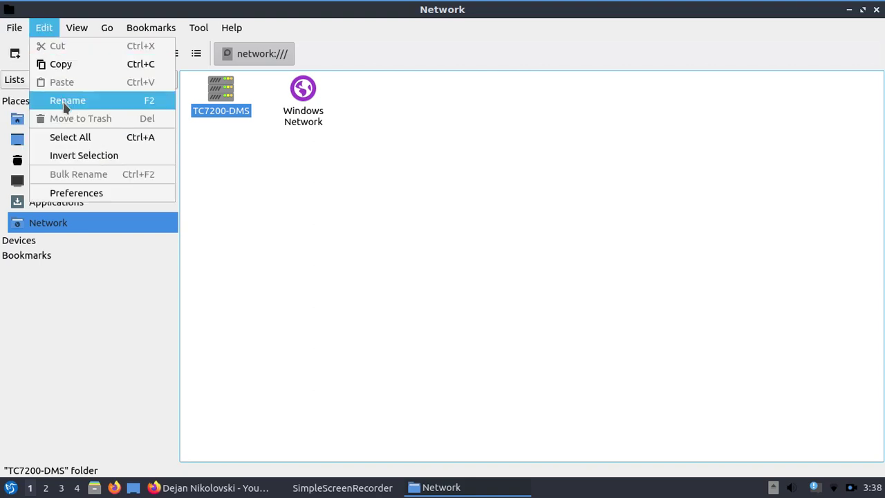
mouse_move(81, 28)
click(85, 193)
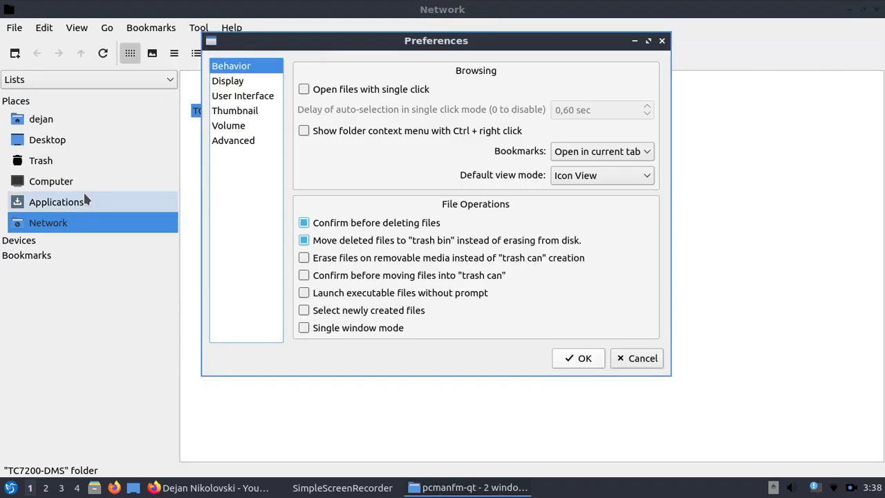
Look through the Display, User Interface, Thumbnail, Volume and Advanced preferences, and close them without changing anything.
click(235, 81)
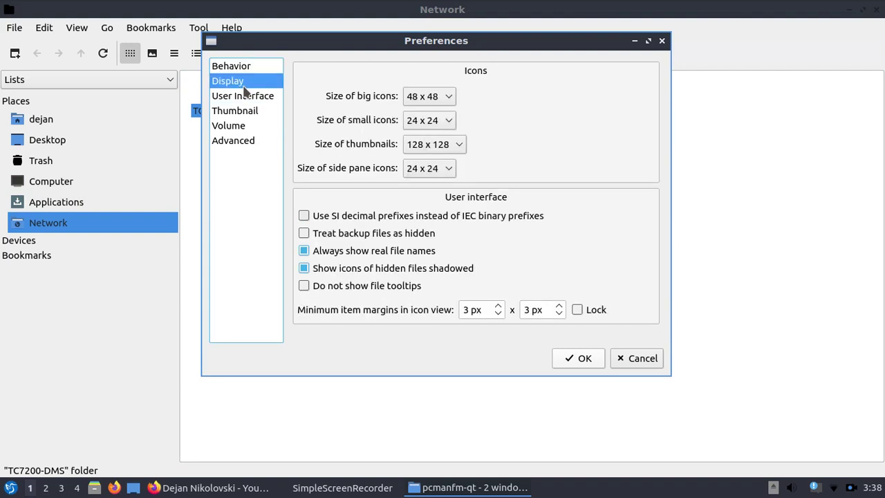
click(243, 101)
click(245, 111)
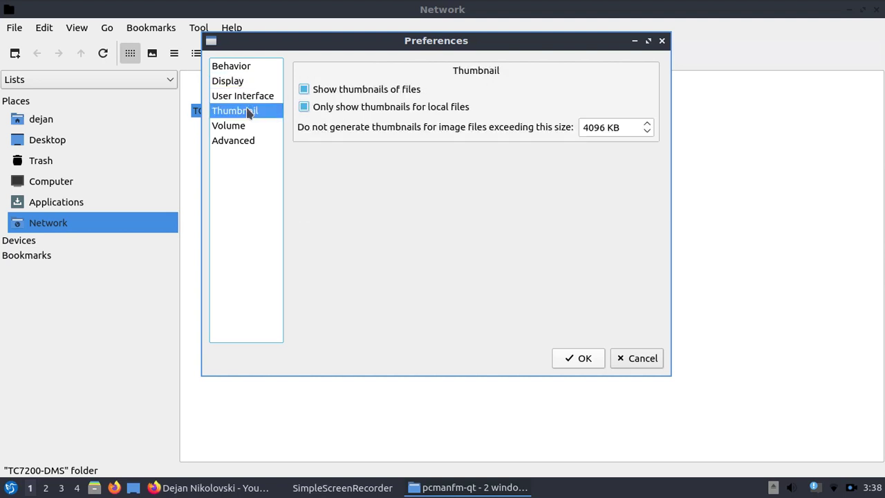
click(245, 125)
click(239, 140)
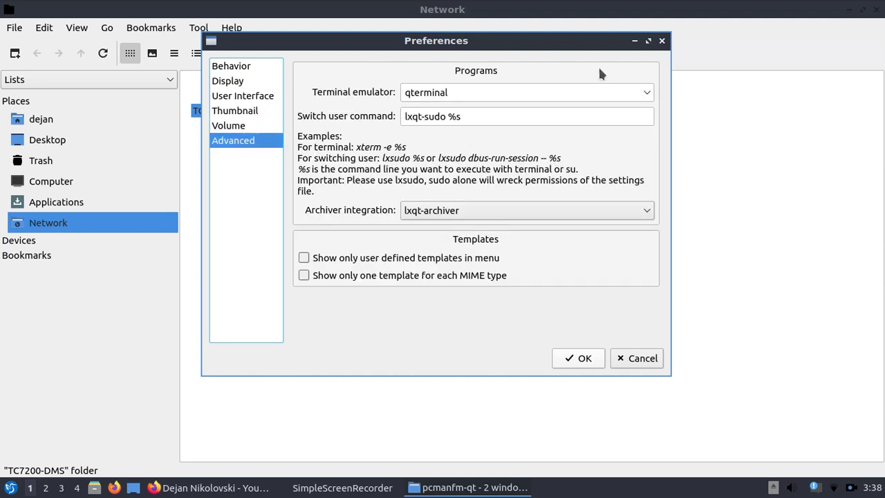
click(662, 40)
Turn on hidden files, open the home folder to view them, and hide them again.
click(77, 28)
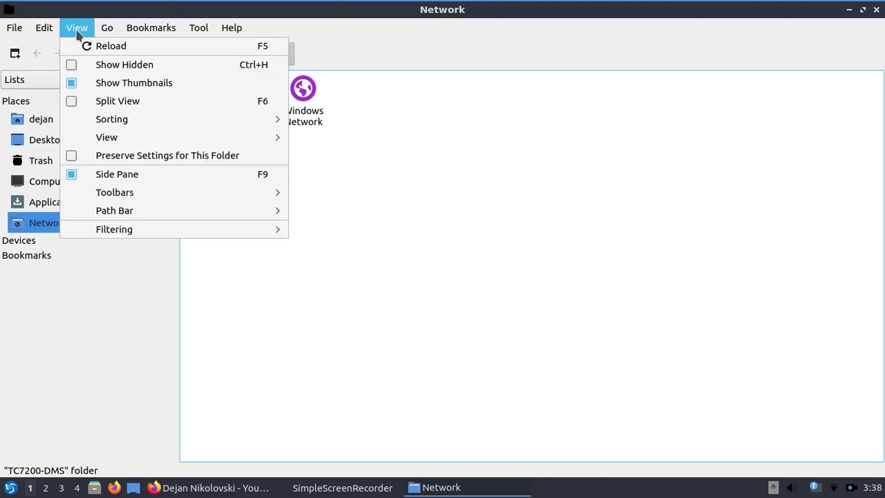
click(83, 64)
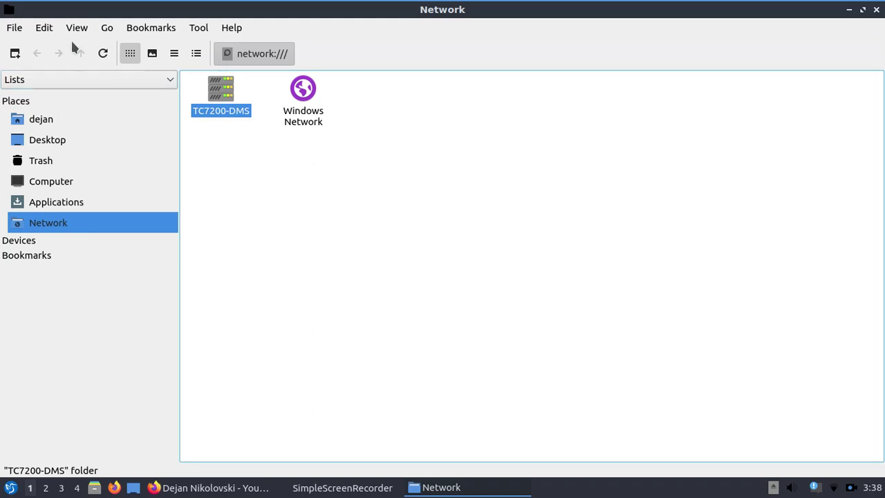
click(65, 138)
click(65, 120)
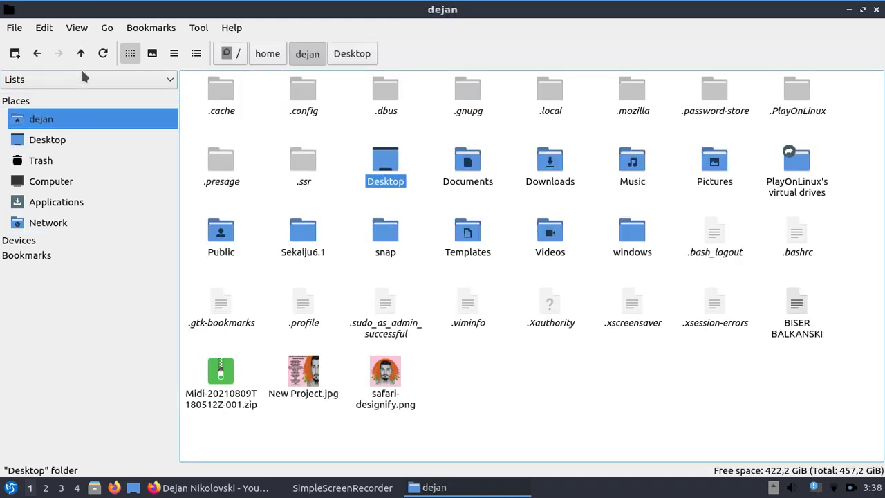
click(77, 27)
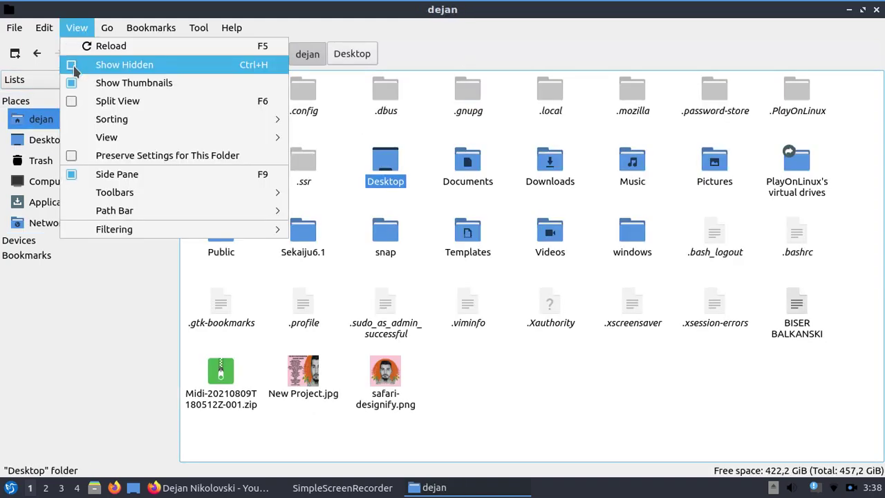
click(73, 65)
Turn file thumbnails off in the home folder and turn them back on.
click(72, 31)
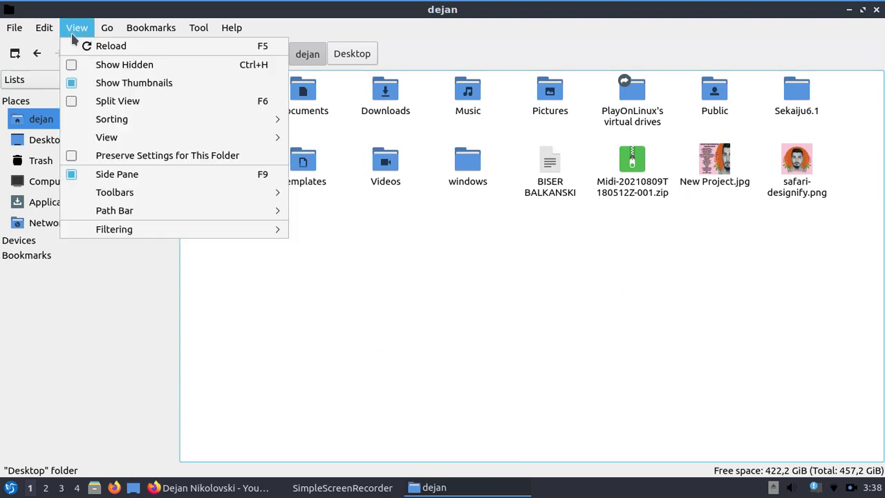
click(72, 83)
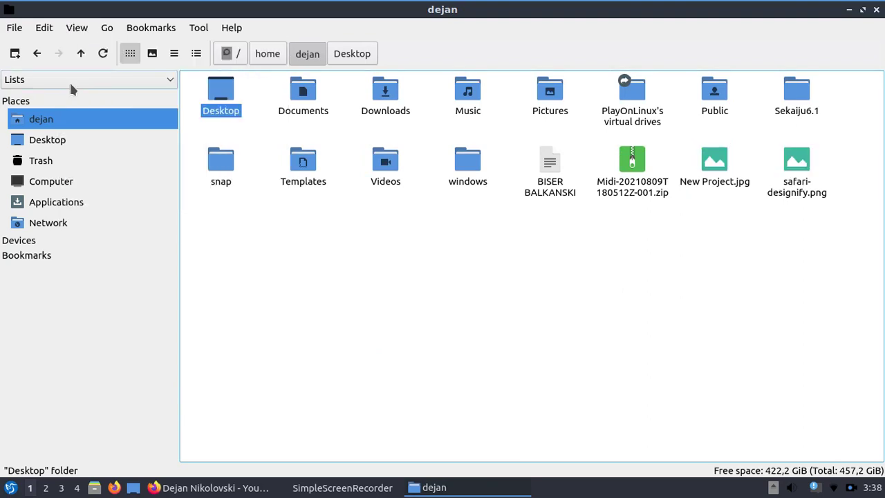
click(75, 28)
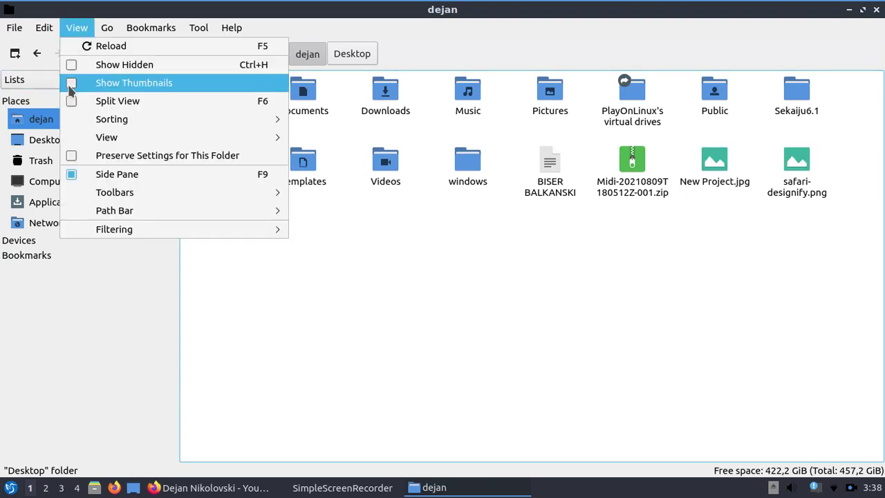
click(73, 83)
Split the home folder view into two panes and return to a single pane.
click(73, 29)
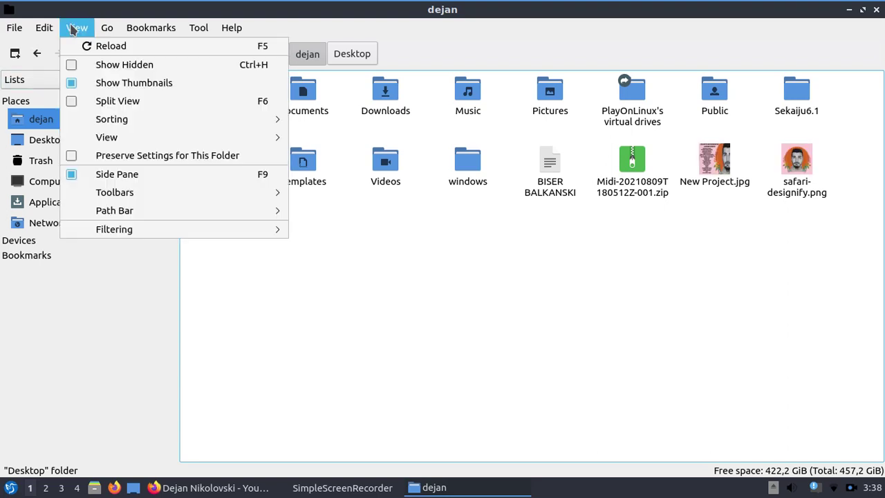
click(75, 102)
click(77, 30)
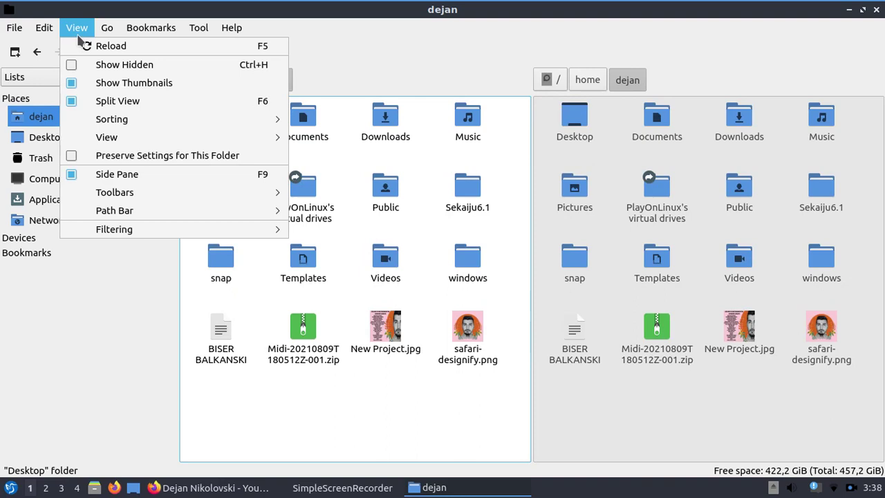
click(73, 102)
Look over the sorting options and switch the home folder to Thumbnail View.
click(79, 32)
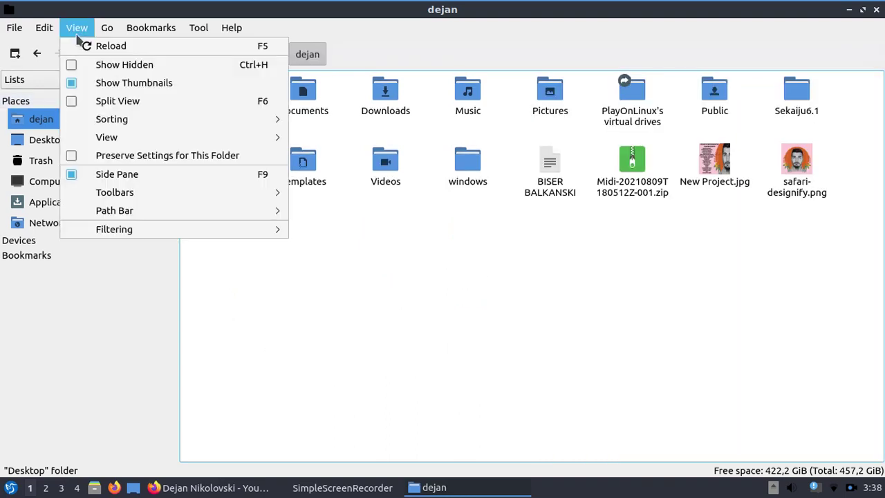
mouse_move(69, 121)
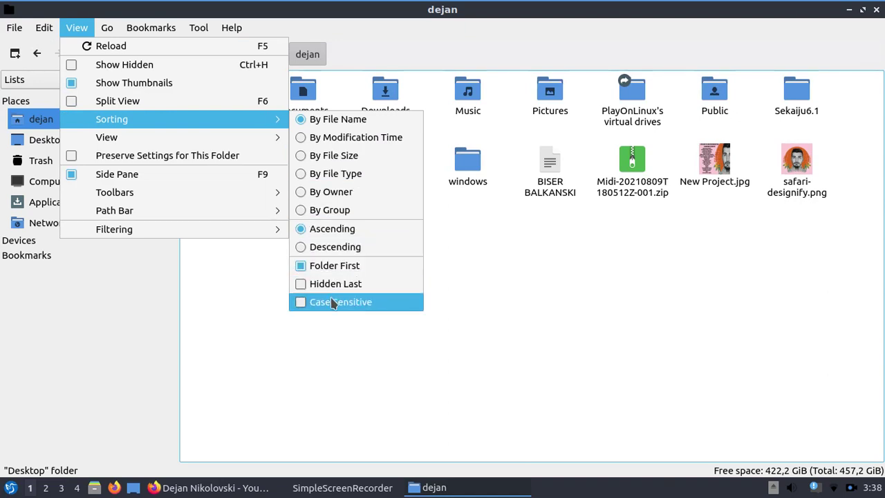
mouse_move(233, 143)
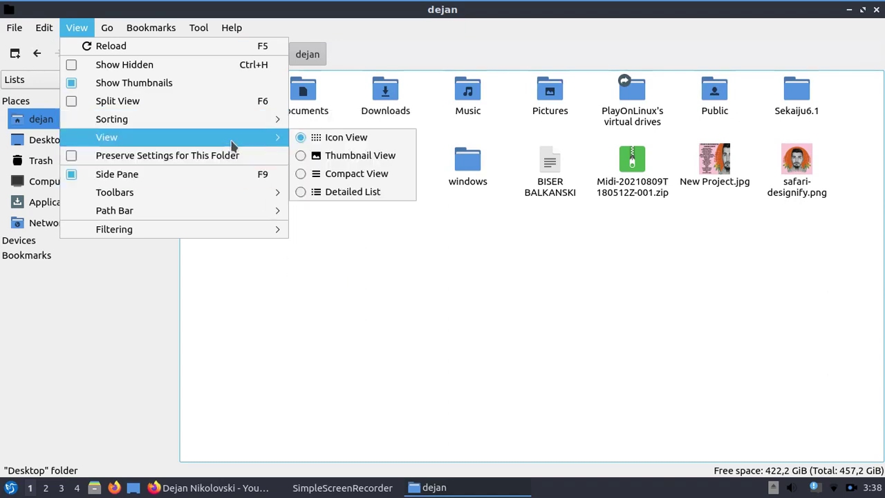
click(300, 156)
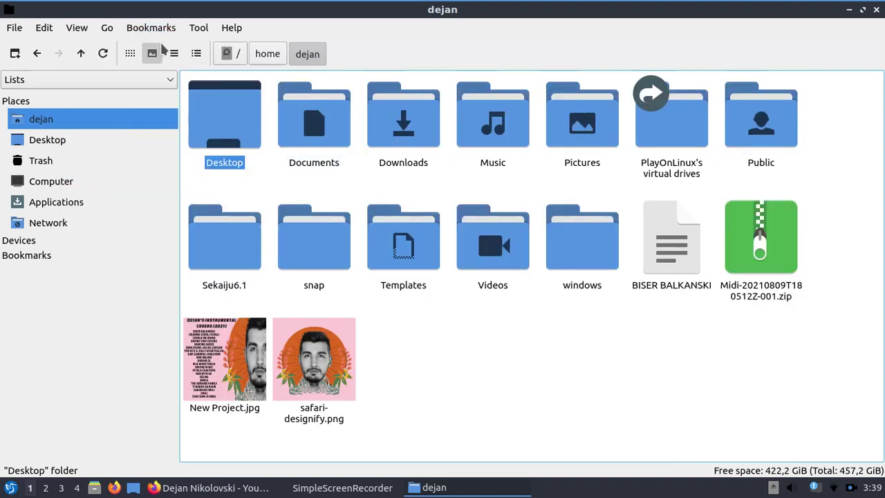
Switch the home folder to Compact View and Detailed List, and return to Icon View.
click(77, 28)
mouse_move(159, 137)
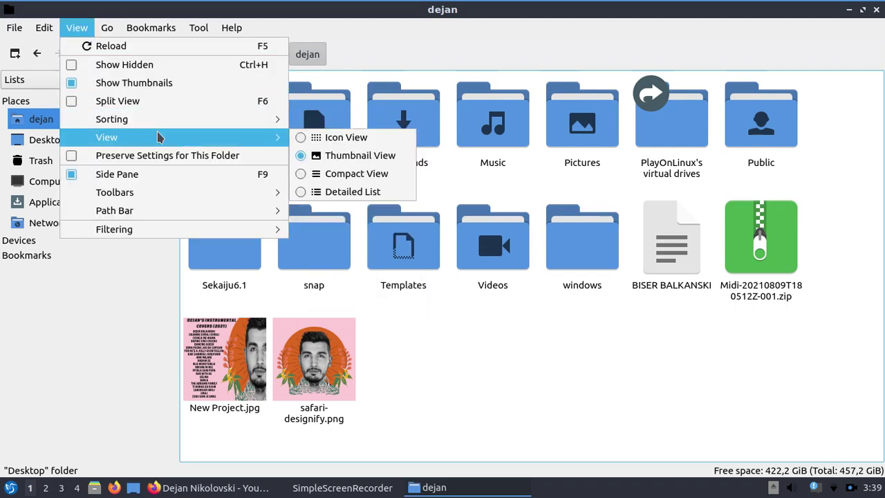
click(356, 174)
click(66, 31)
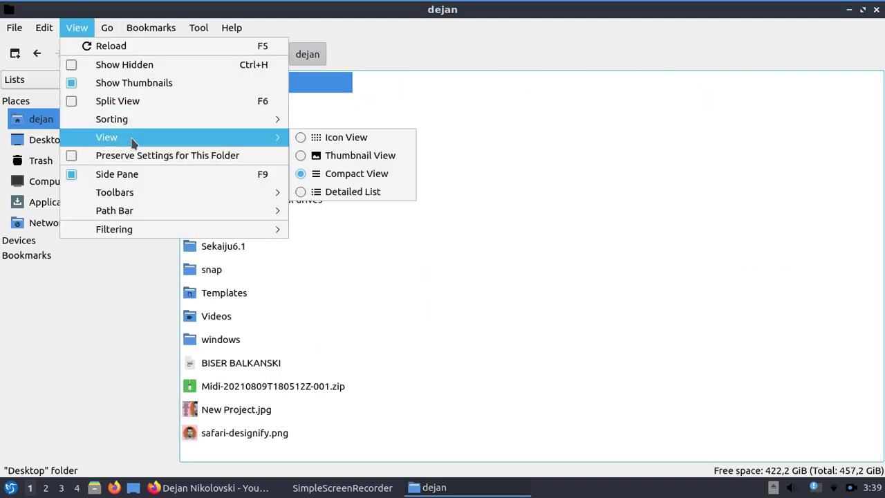
click(371, 193)
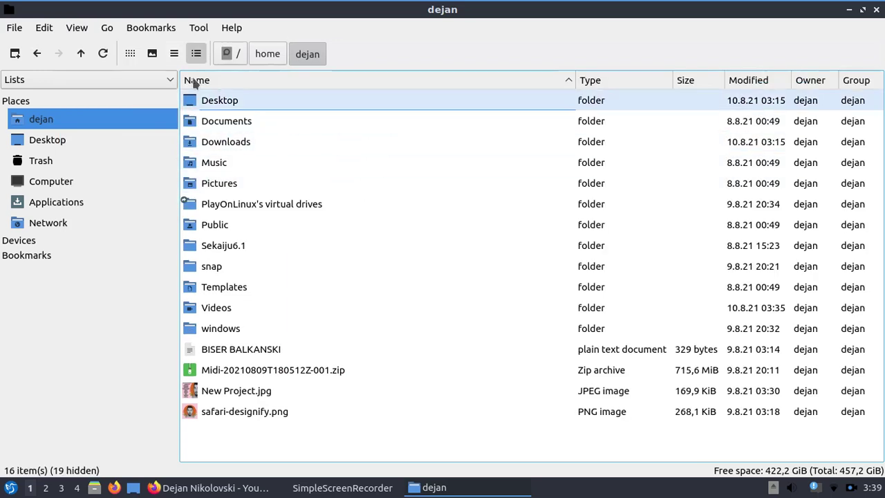
click(130, 53)
Hide the side pane and show it again.
click(77, 28)
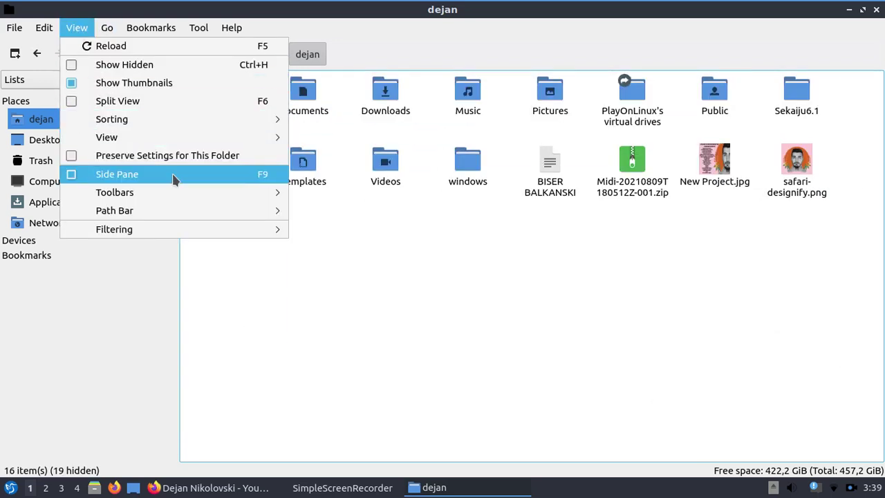
click(71, 174)
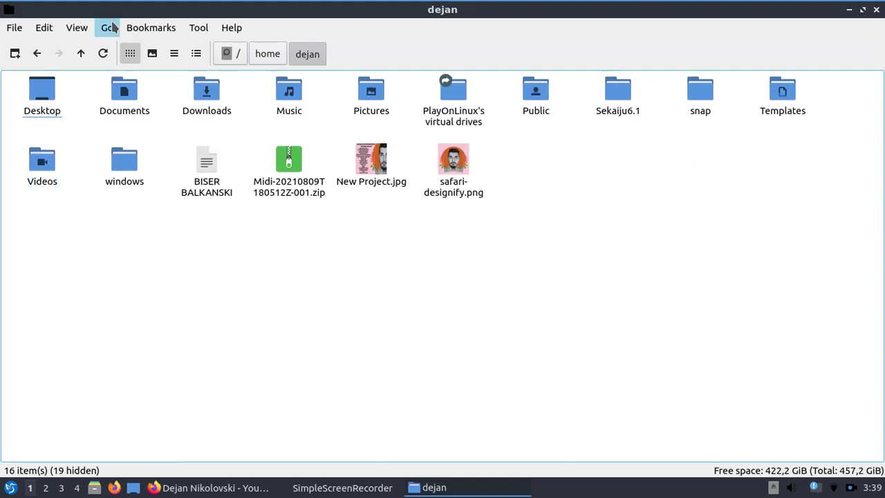
click(77, 28)
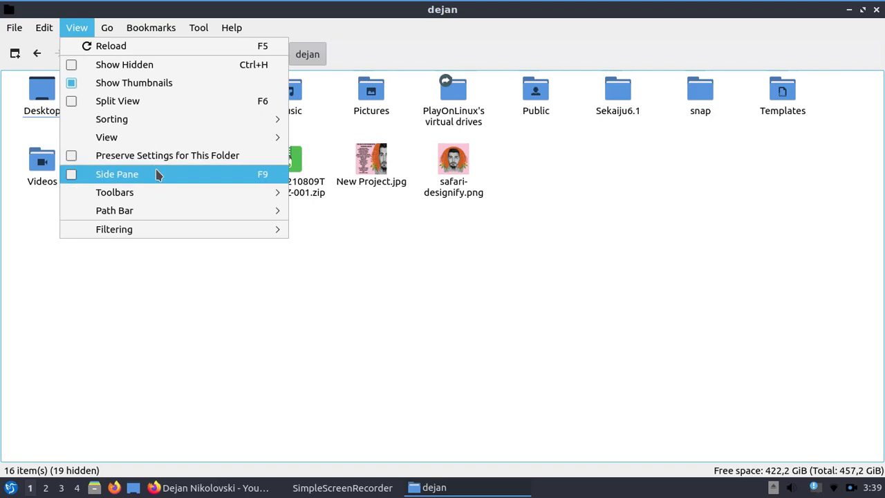
click(147, 178)
Hide the menu bar completely and restore it.
click(76, 28)
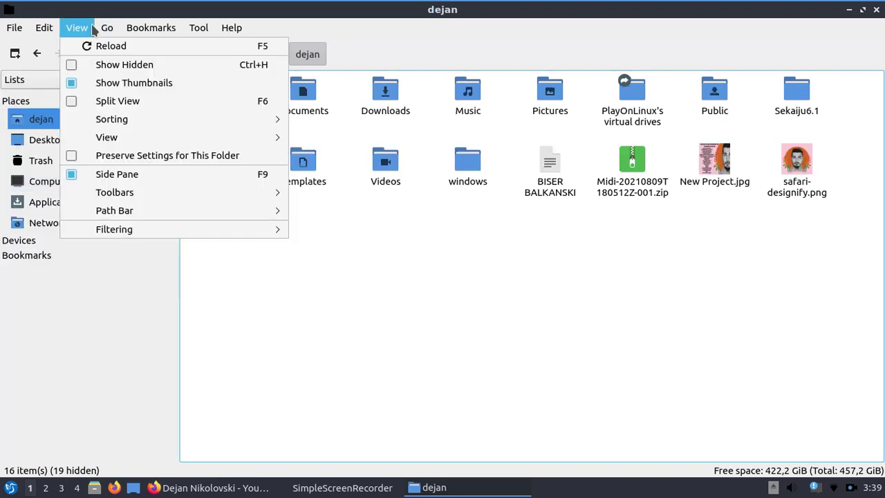
mouse_move(141, 192)
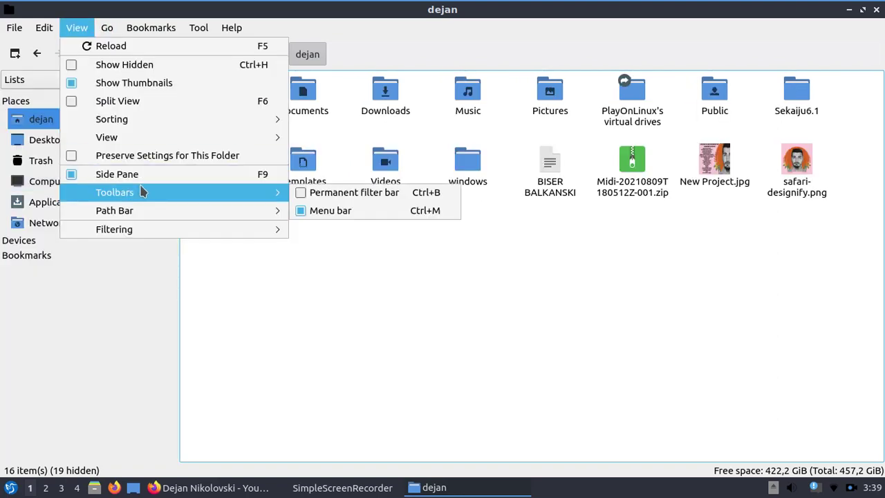
click(336, 210)
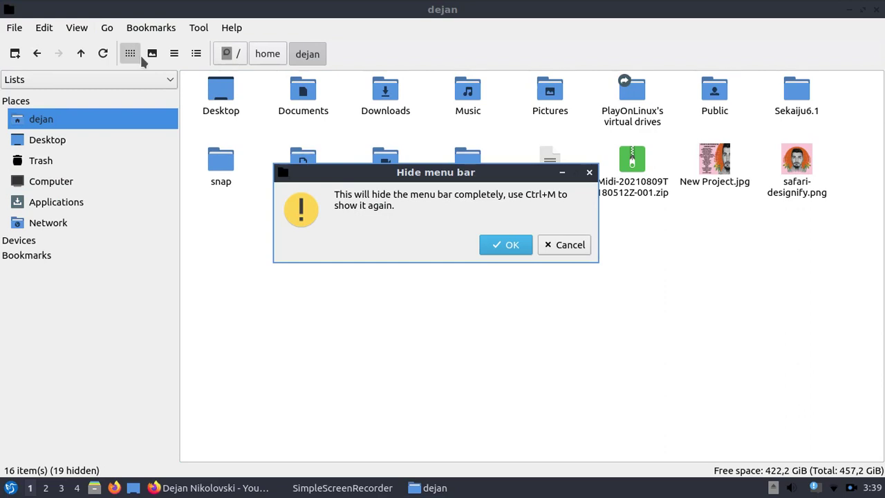
click(517, 243)
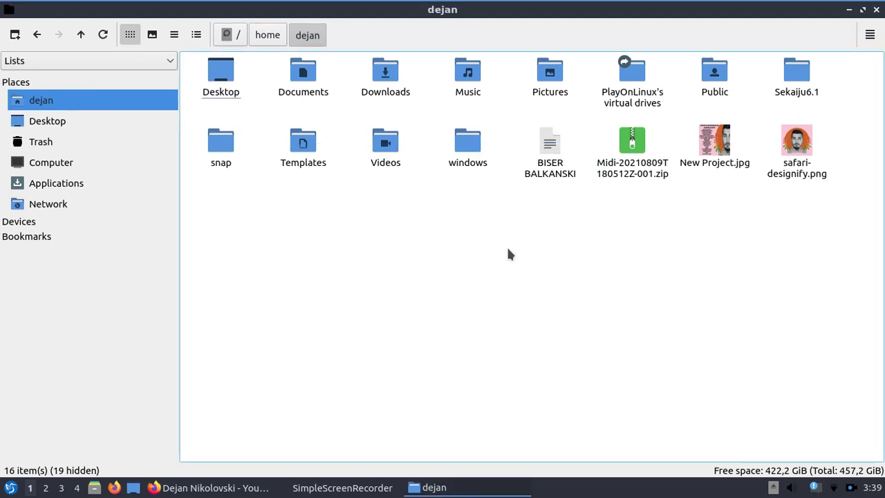
key(ctrl+m)
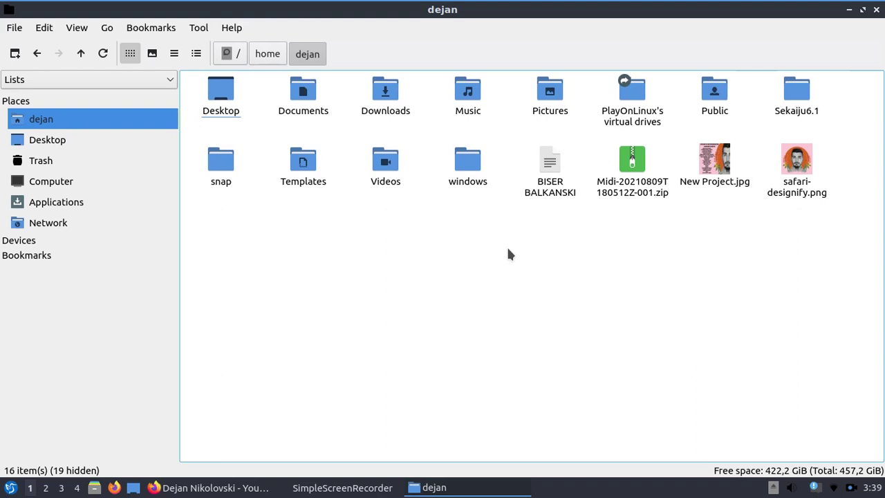
Examine the available Path Bar and Filtering options for the home folder view.
click(63, 31)
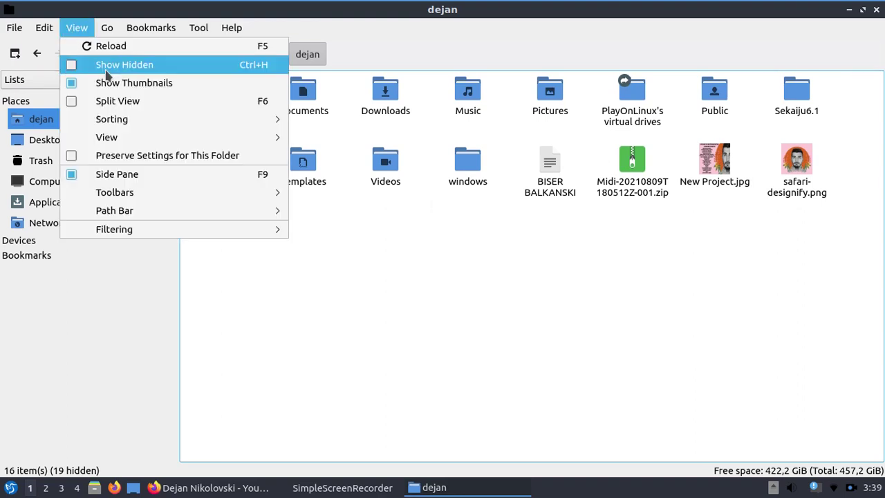
mouse_move(178, 209)
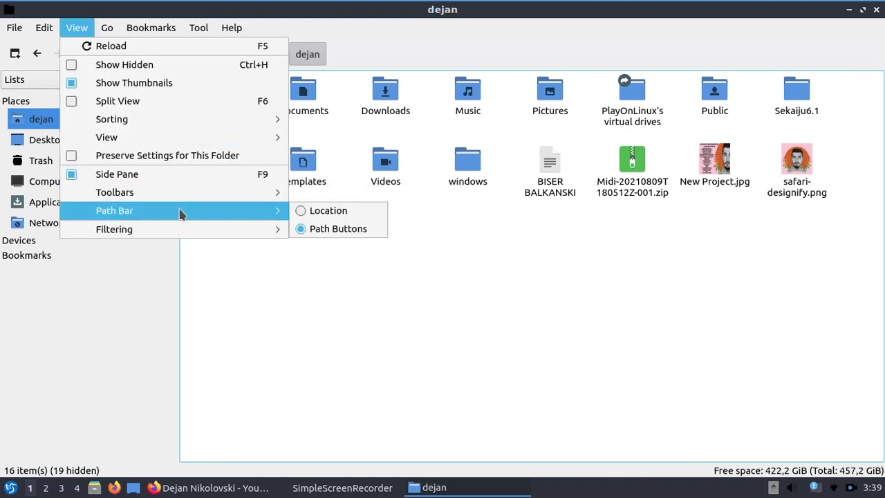
mouse_move(187, 231)
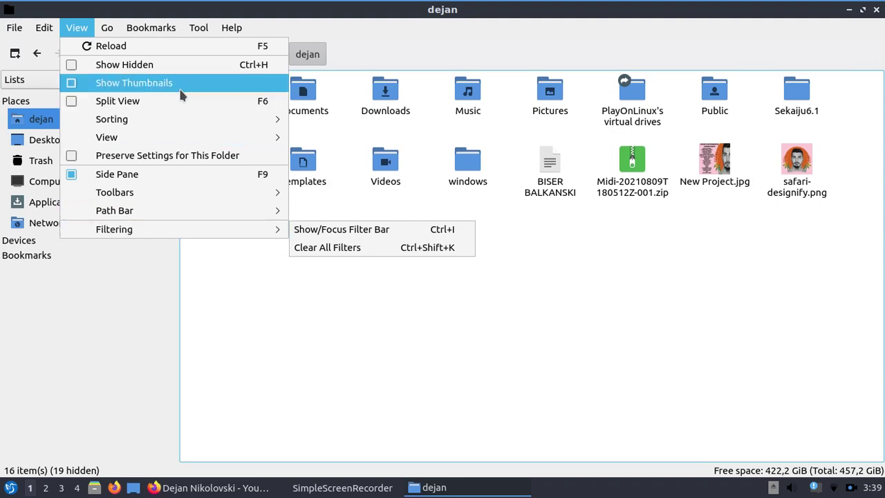
Navigate to the Home location and then to the Desktop folder using the Go commands.
mouse_move(103, 26)
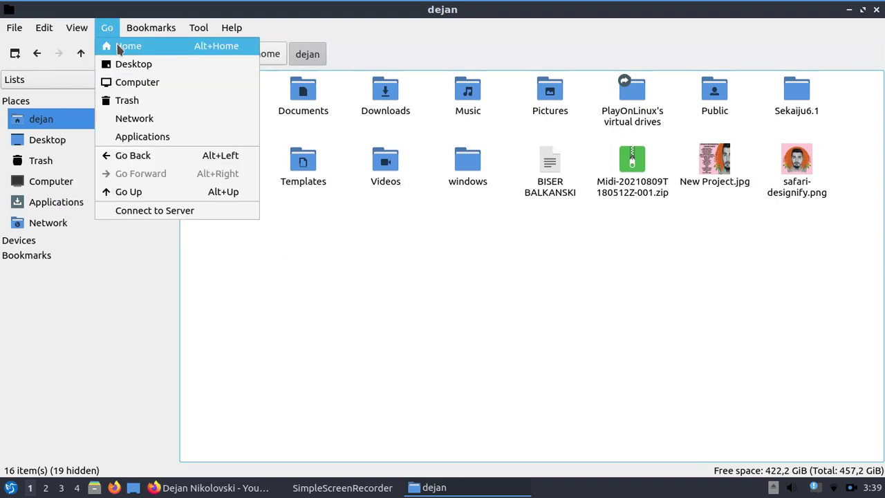
click(119, 47)
click(107, 27)
click(126, 64)
Navigate to the Computer location and on to the Trash using the Go commands.
click(111, 29)
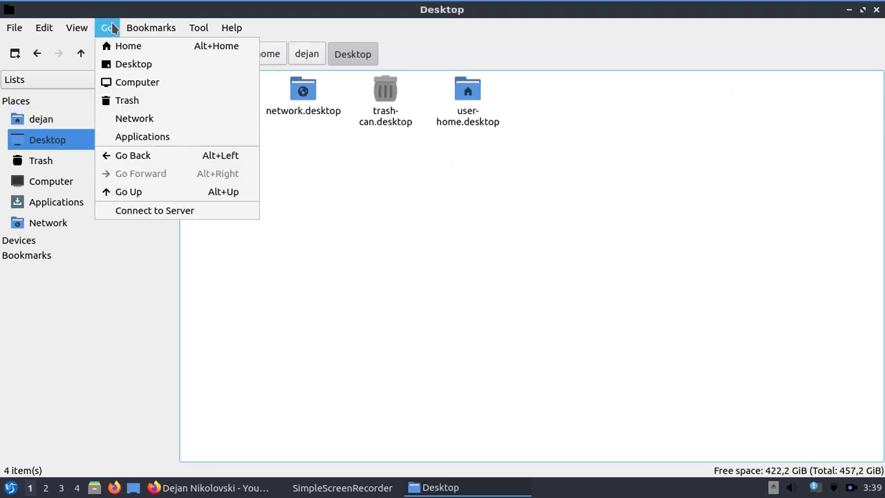
click(119, 82)
click(108, 28)
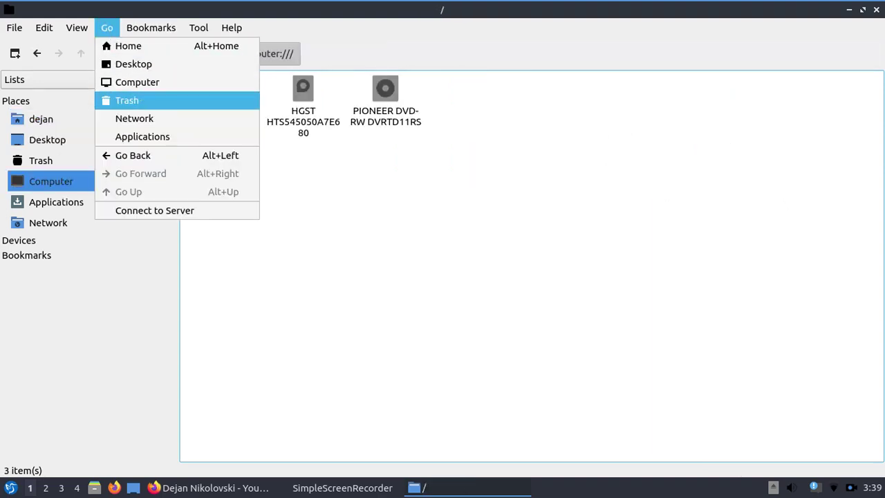
click(126, 100)
Visit the Network and Applications locations using the Go commands, and go back to Network.
click(107, 28)
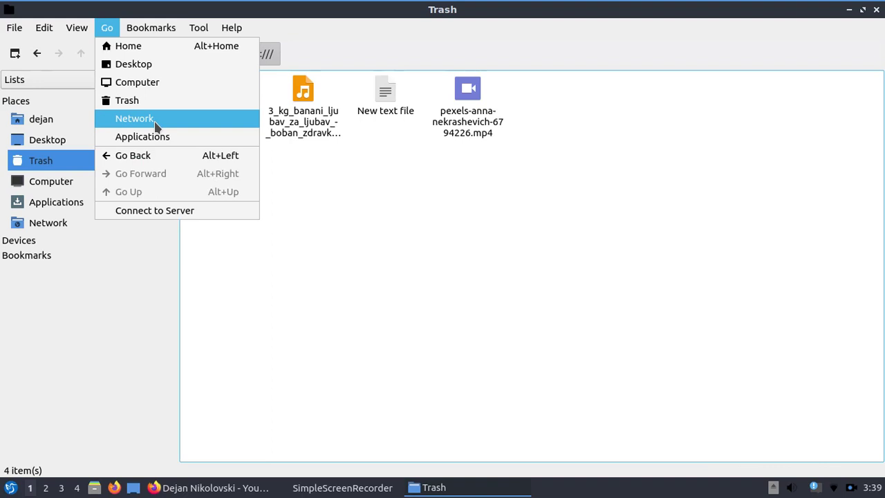
click(156, 124)
click(107, 28)
click(142, 137)
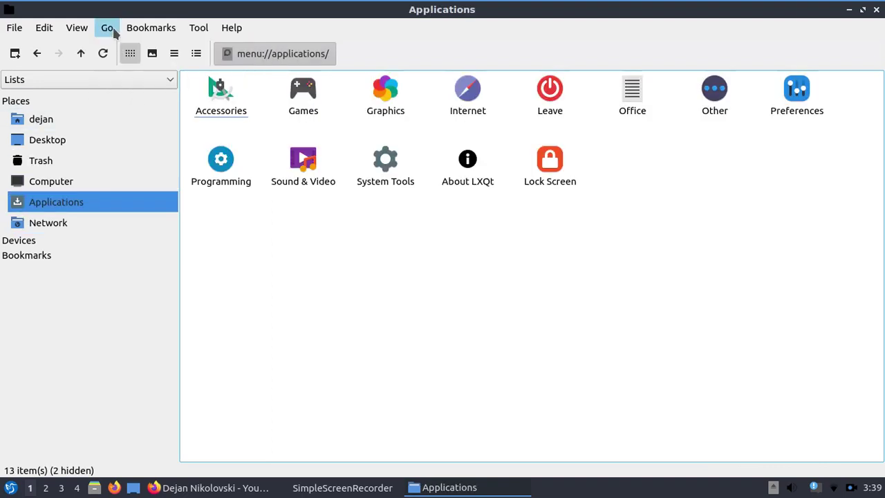
click(113, 31)
click(160, 154)
Examine the available bookmark options and the actions offered for the TC7200-DMS network folder.
click(108, 28)
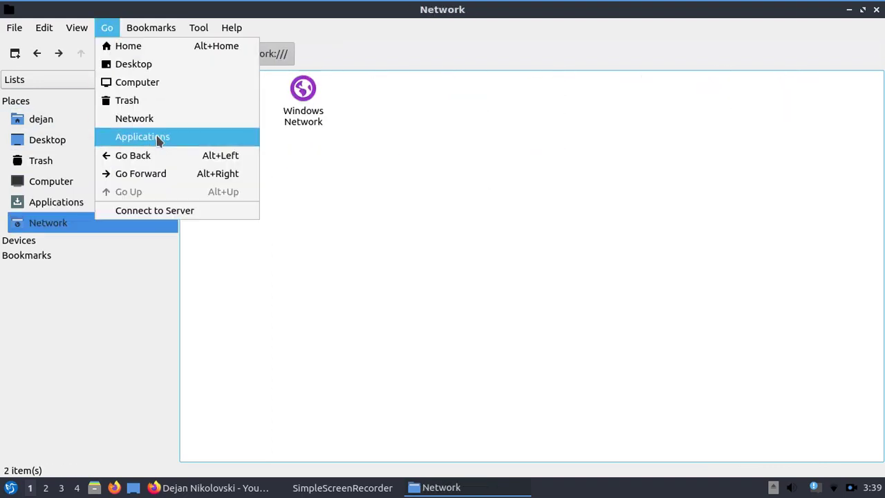
mouse_move(151, 27)
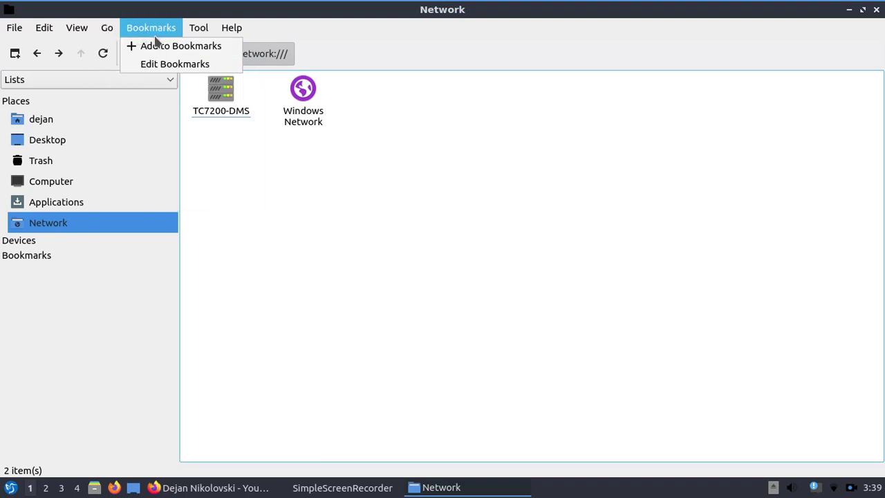
click(230, 111)
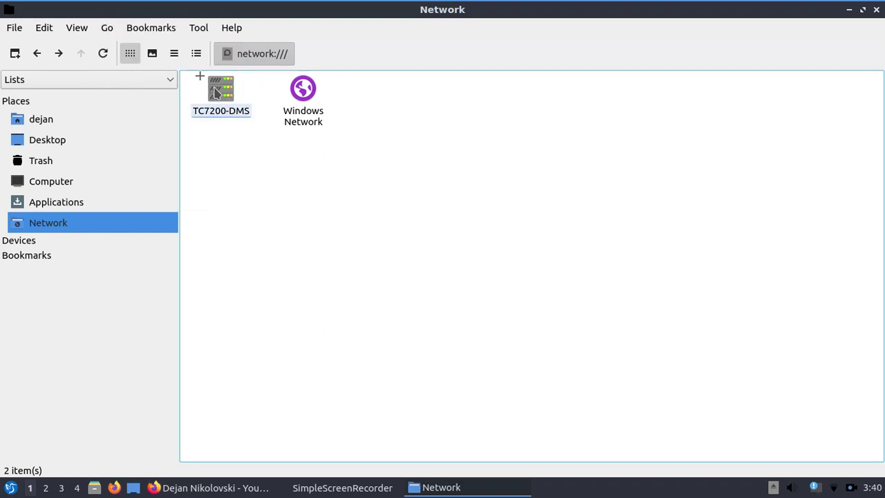
right_click(214, 91)
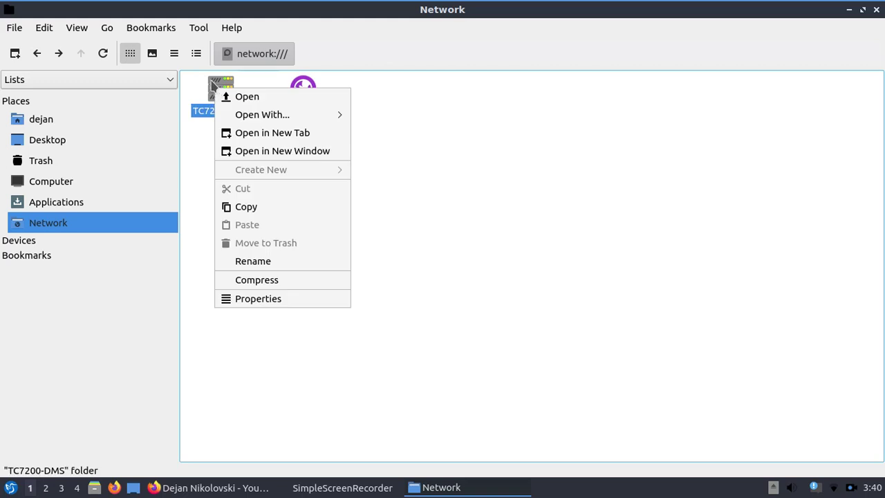
click(213, 84)
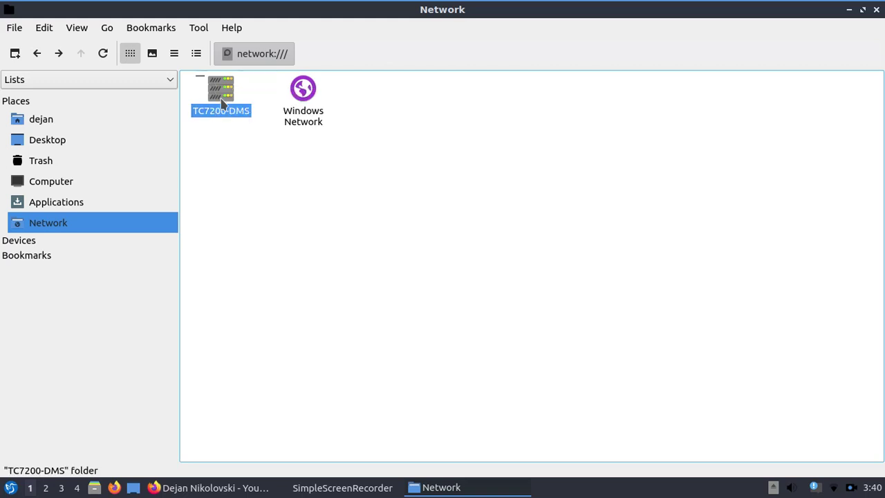
Add the Network location to the bookmarks, and remove that bookmark again.
click(146, 29)
click(183, 46)
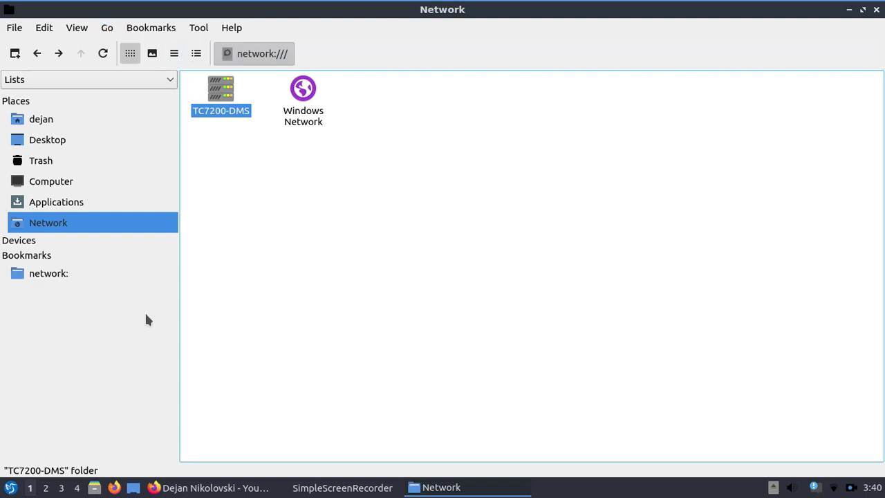
click(77, 278)
right_click(76, 277)
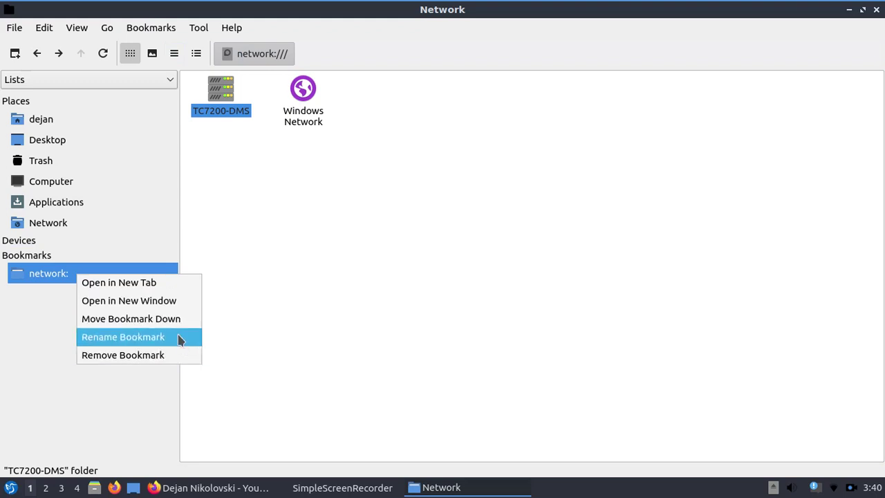
click(185, 356)
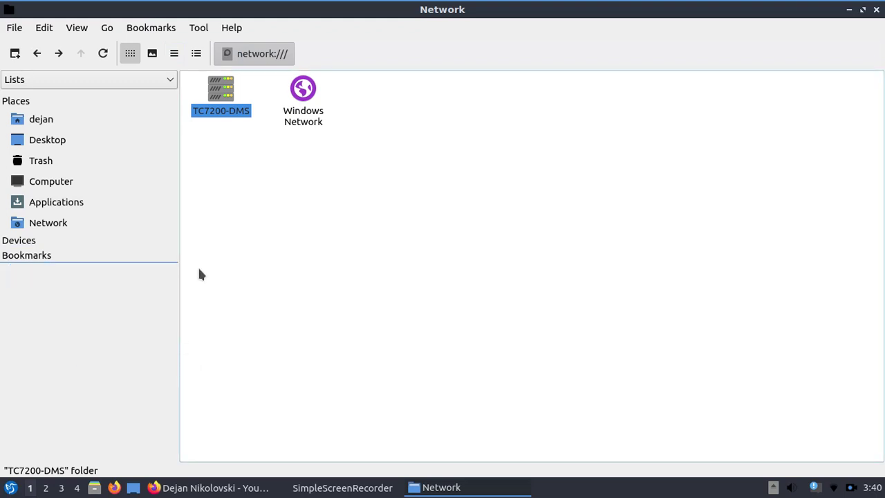
Open a terminal from the file manager and exit it, and copy the full path of the Network location.
click(197, 31)
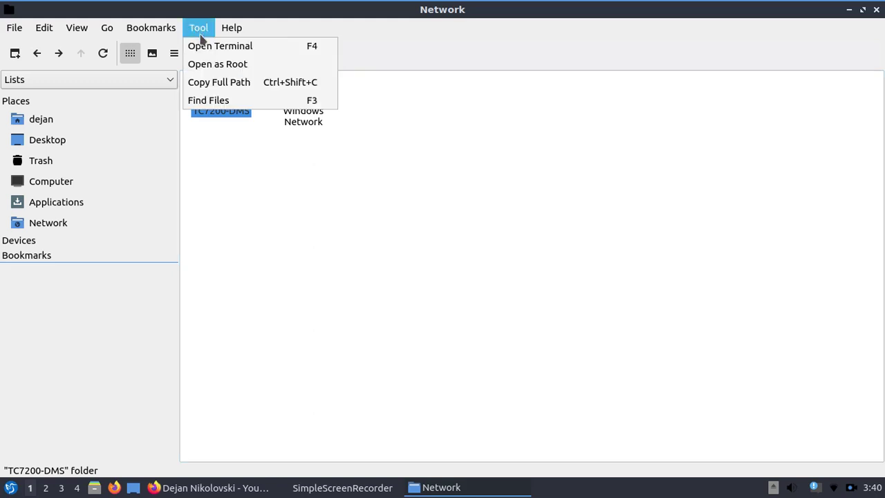
click(212, 47)
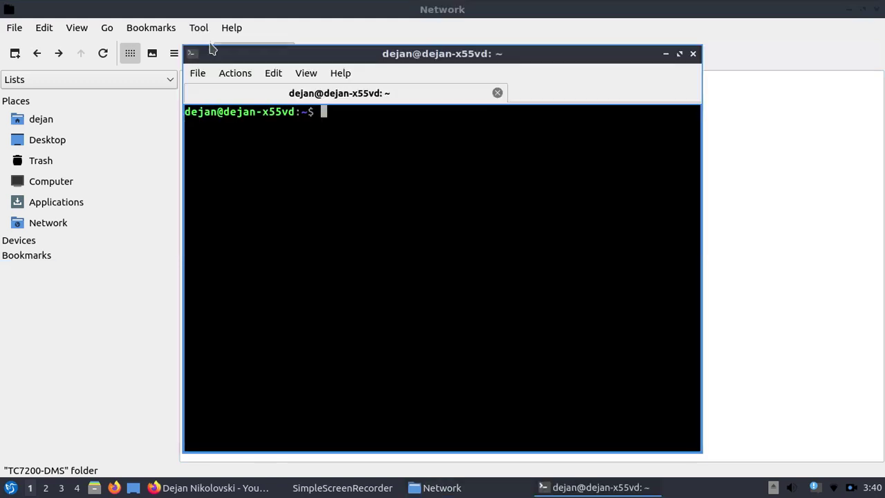
click(692, 54)
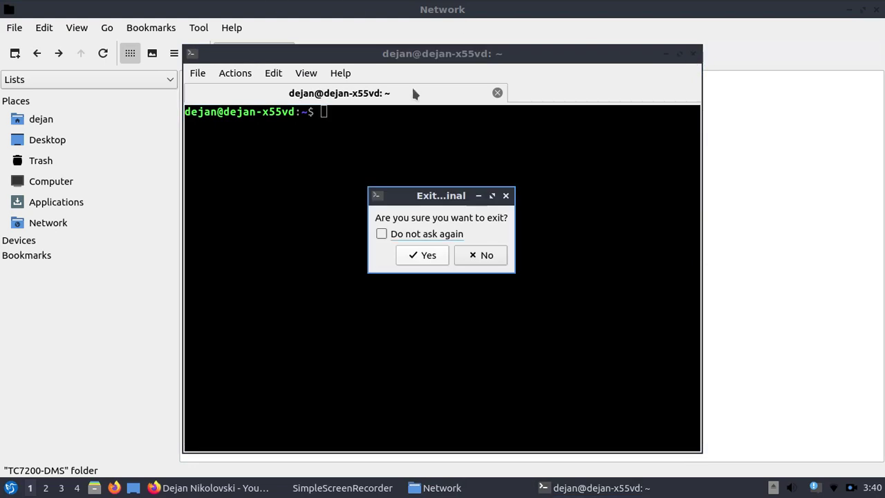
click(419, 257)
click(198, 28)
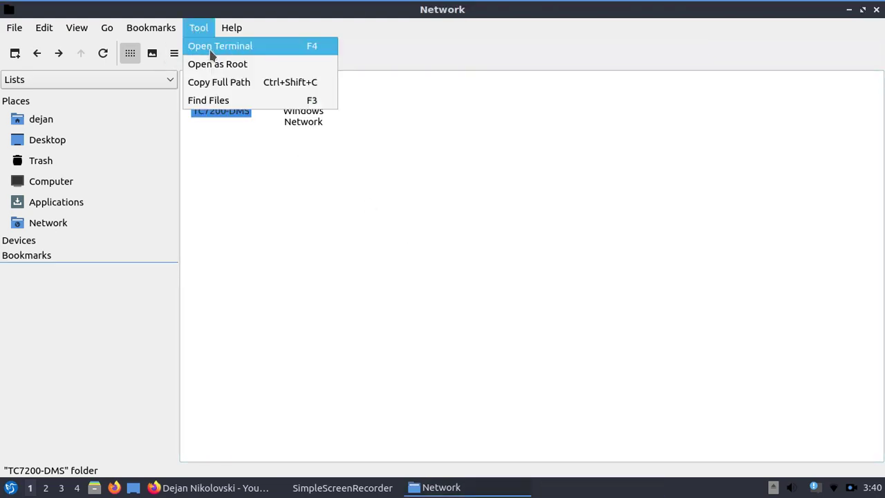
click(243, 88)
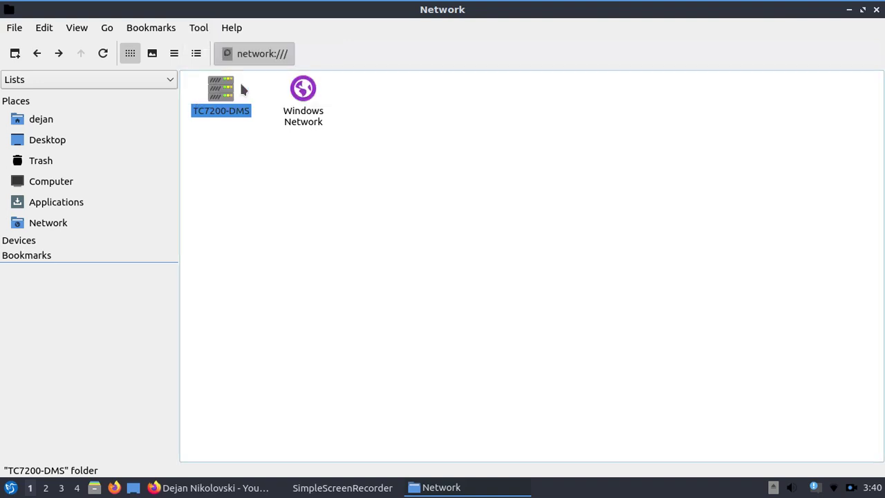
View the license in the file manager's About information and close it.
click(232, 28)
click(236, 44)
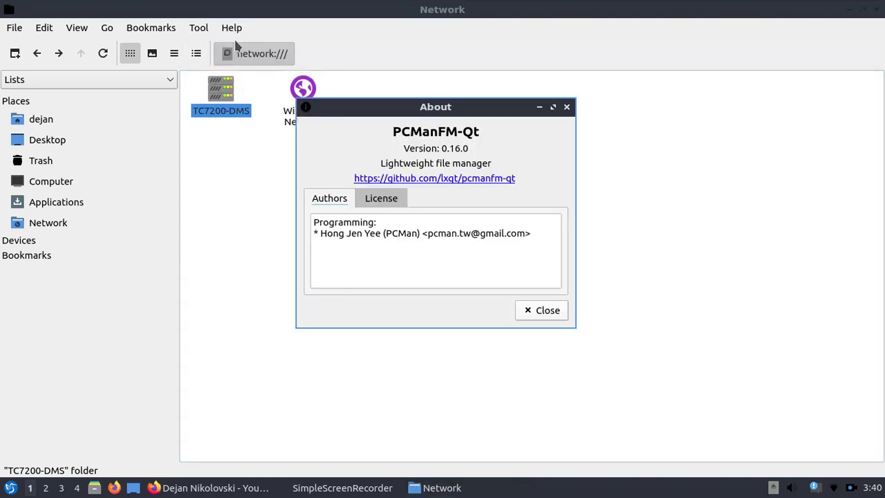
click(400, 198)
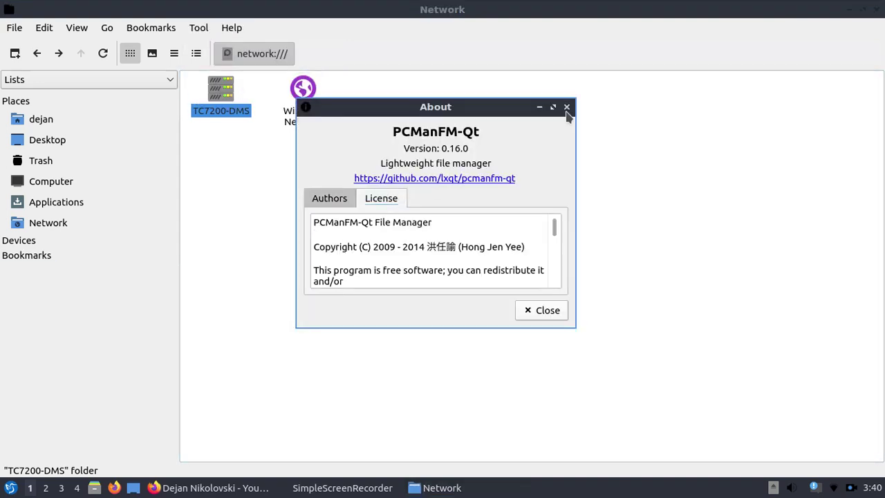
click(566, 106)
Look through the file manager's Hidden Shortcuts list and close it.
click(232, 28)
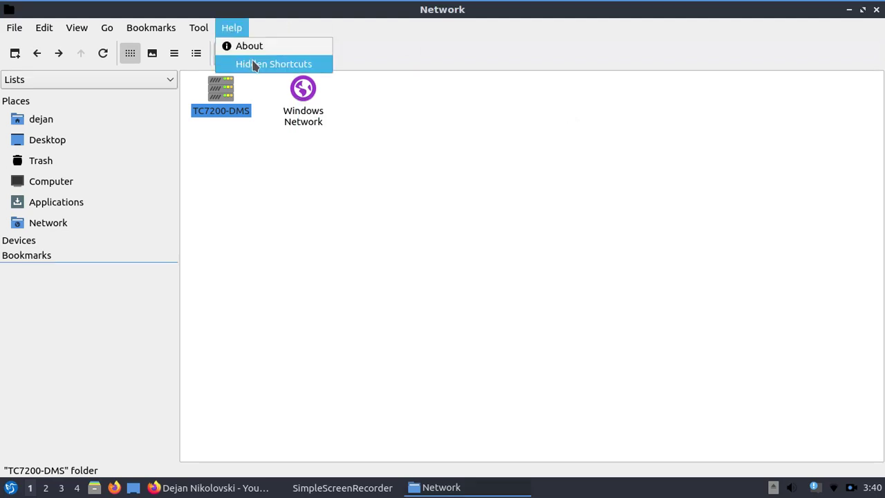
click(255, 65)
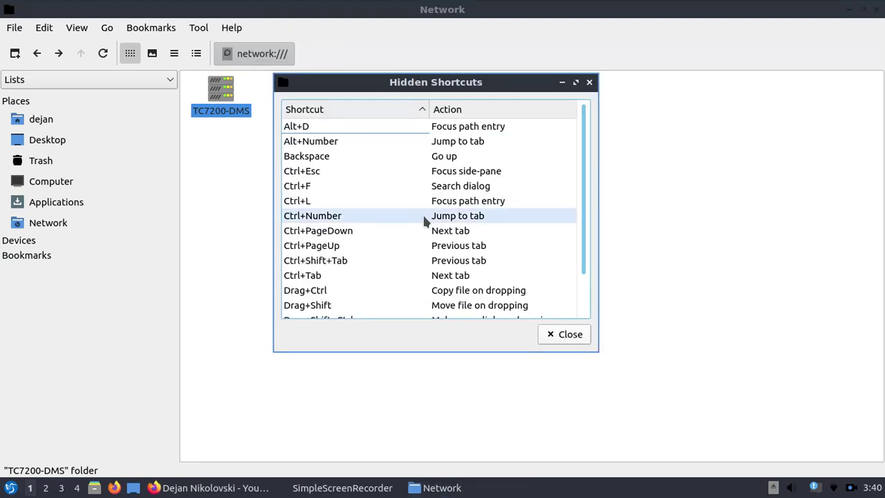
scroll(426, 246, down, 1)
scroll(425, 245, up, 1)
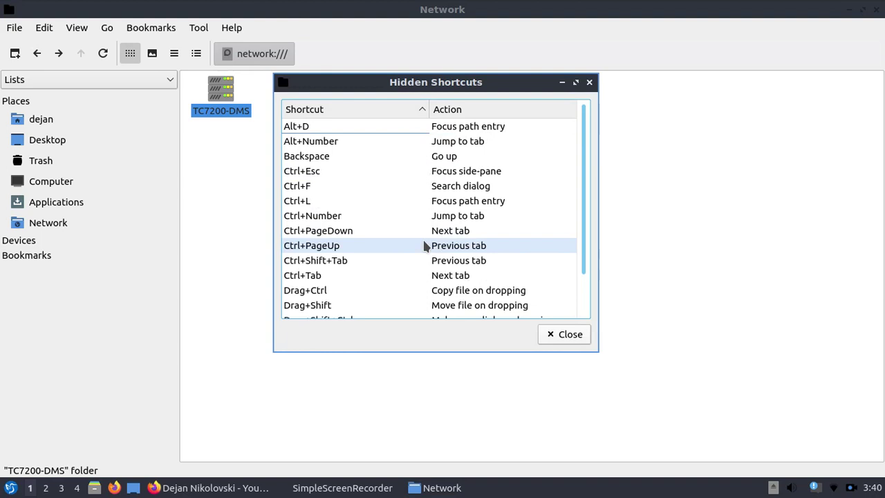
scroll(426, 246, down, 1)
click(589, 81)
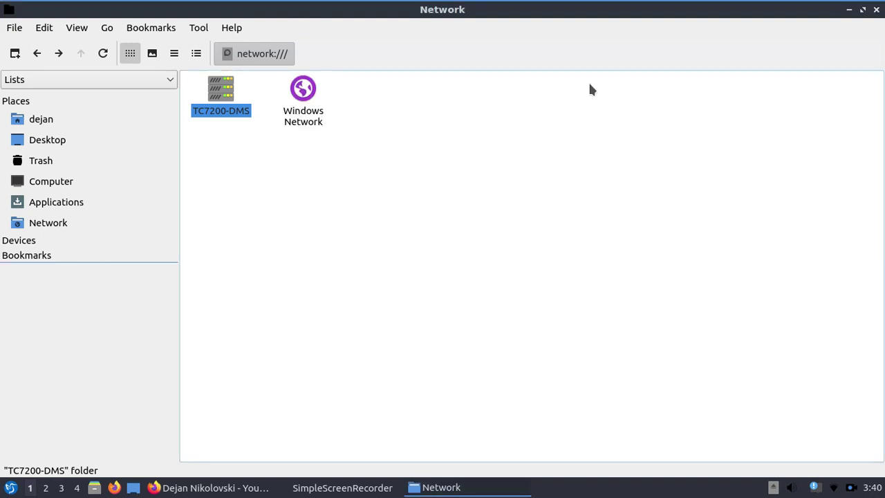
Switch to the SimpleScreenRecorder window.
click(367, 488)
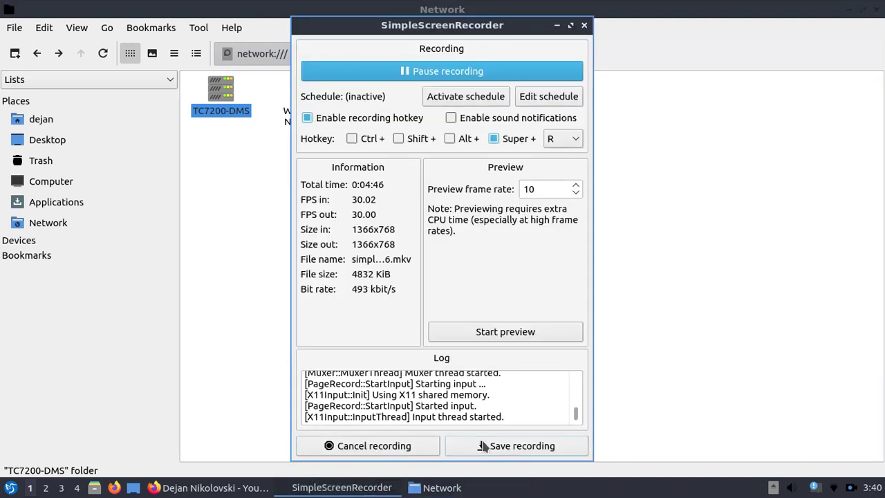